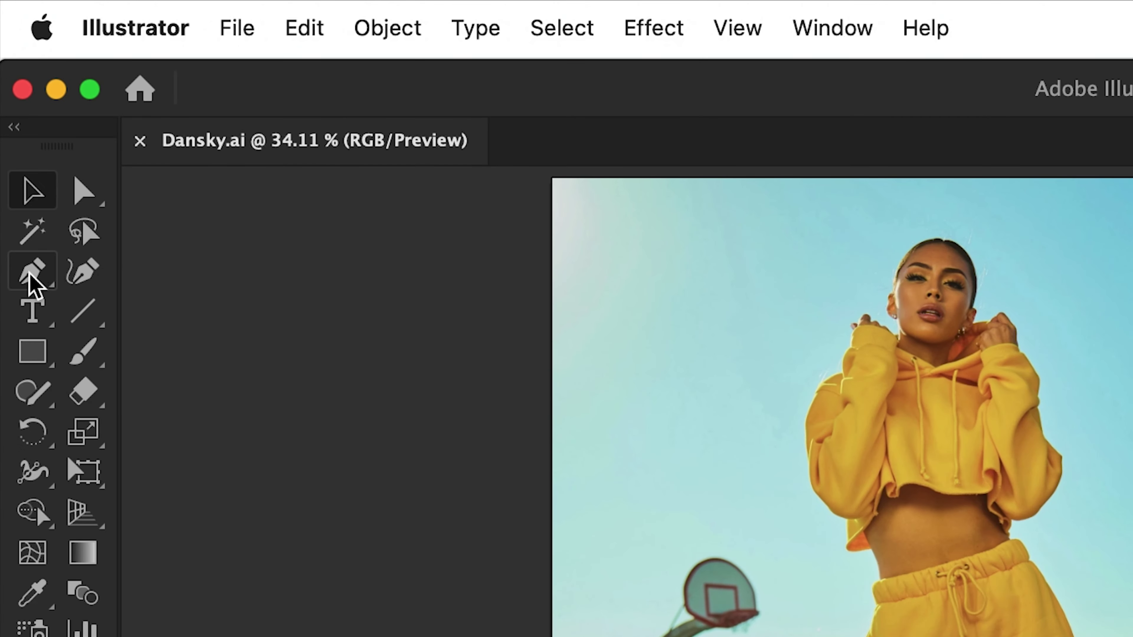
- With the Pen tool, place anchors from the woman's waist up her left side and over her head
click(35, 285)
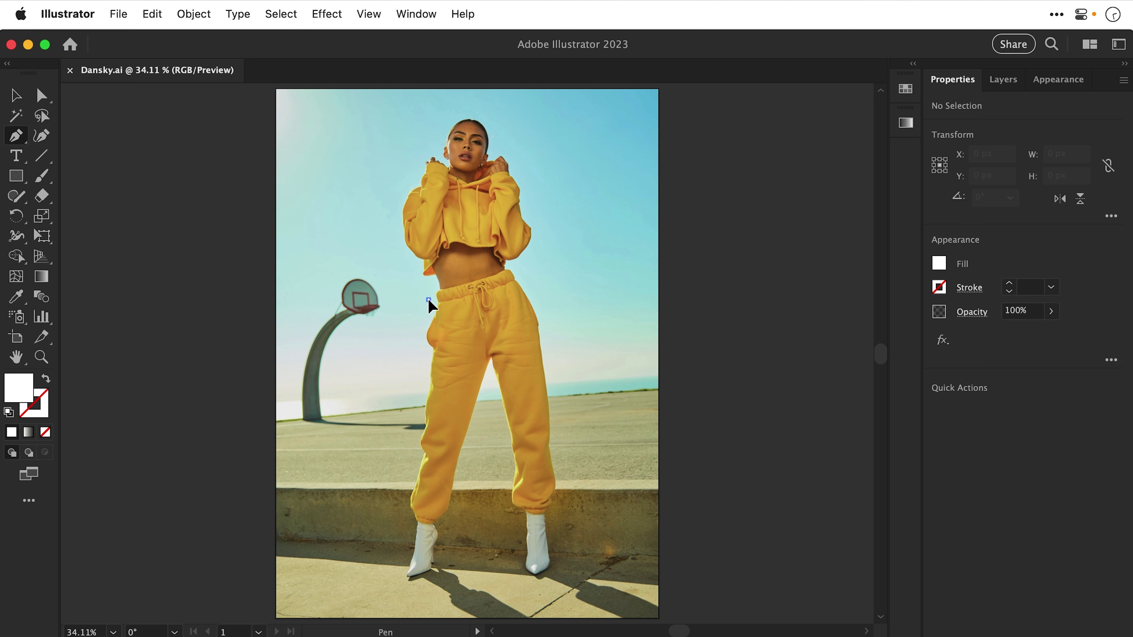
click(428, 299)
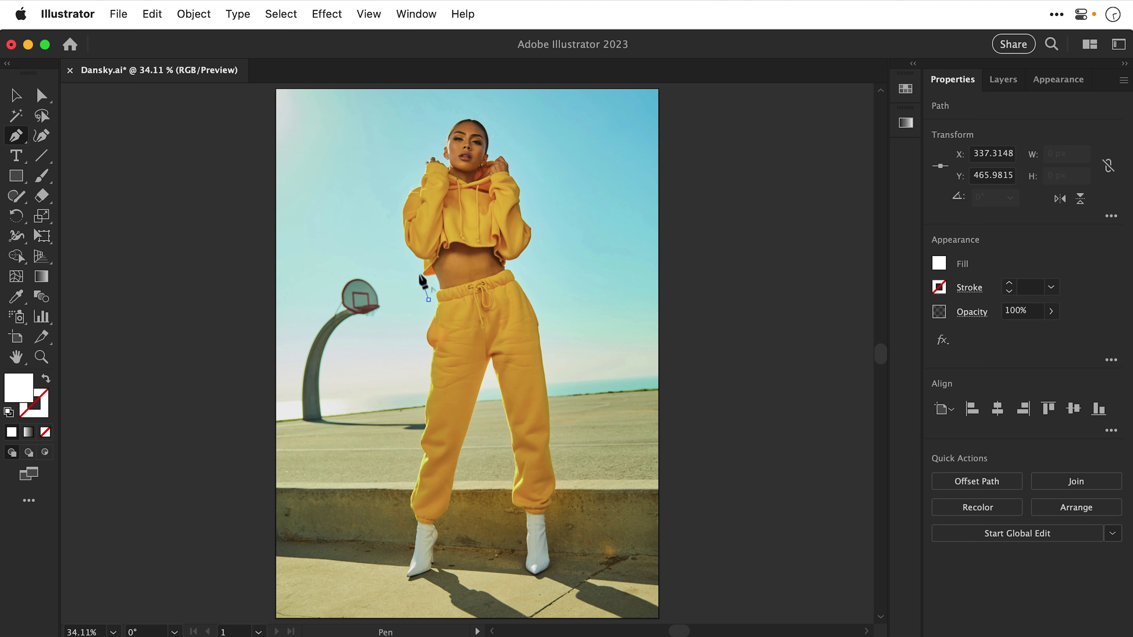
click(422, 282)
click(412, 258)
click(408, 234)
click(404, 207)
click(416, 187)
click(423, 171)
click(428, 157)
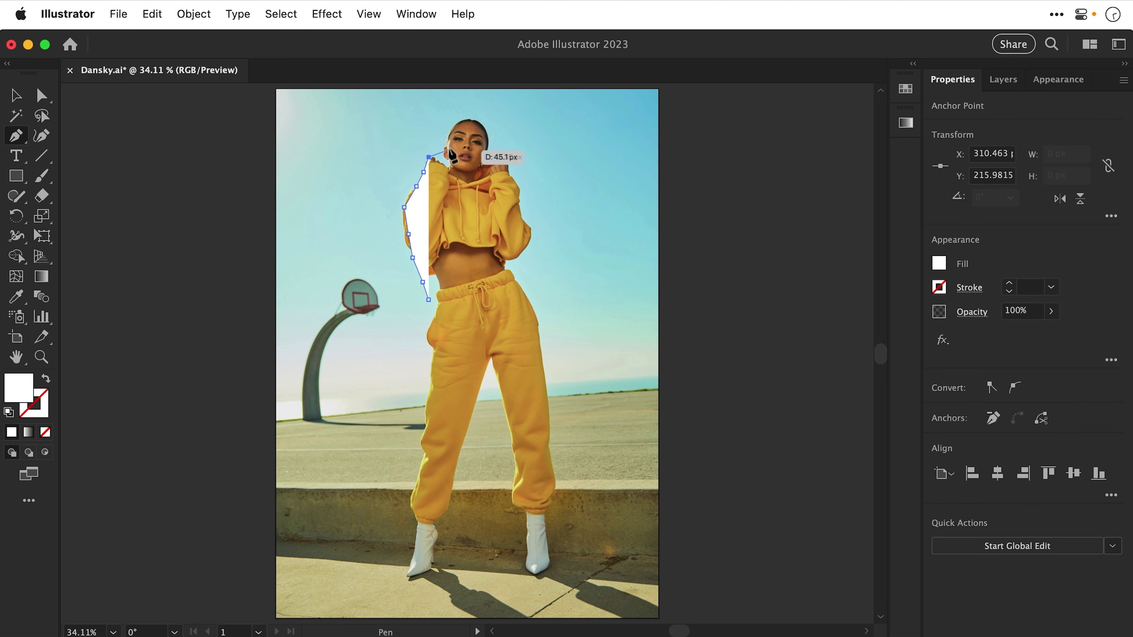
click(450, 150)
click(457, 120)
click(493, 120)
- Continue the outline down her right shoulder, right side, hip and right leg
click(513, 180)
click(524, 204)
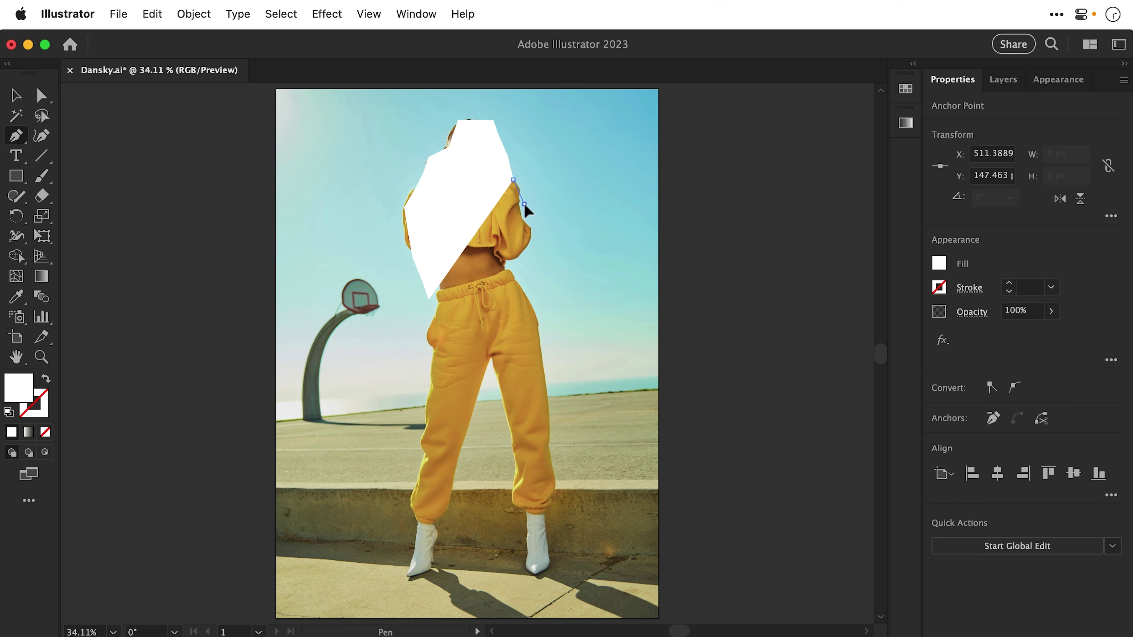
click(530, 221)
click(531, 257)
click(522, 270)
click(535, 295)
click(535, 329)
click(544, 364)
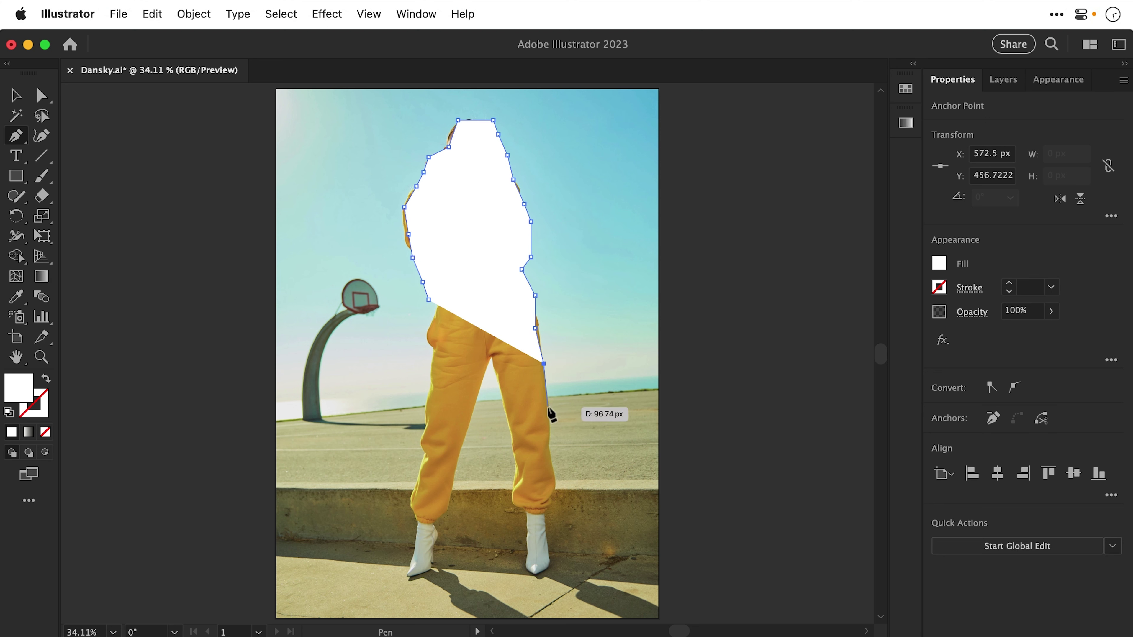
click(548, 407)
click(548, 451)
click(556, 535)
- Trace around both boots and up the left leg, closing the path at the start point
click(540, 577)
click(513, 564)
click(496, 513)
click(494, 433)
click(488, 417)
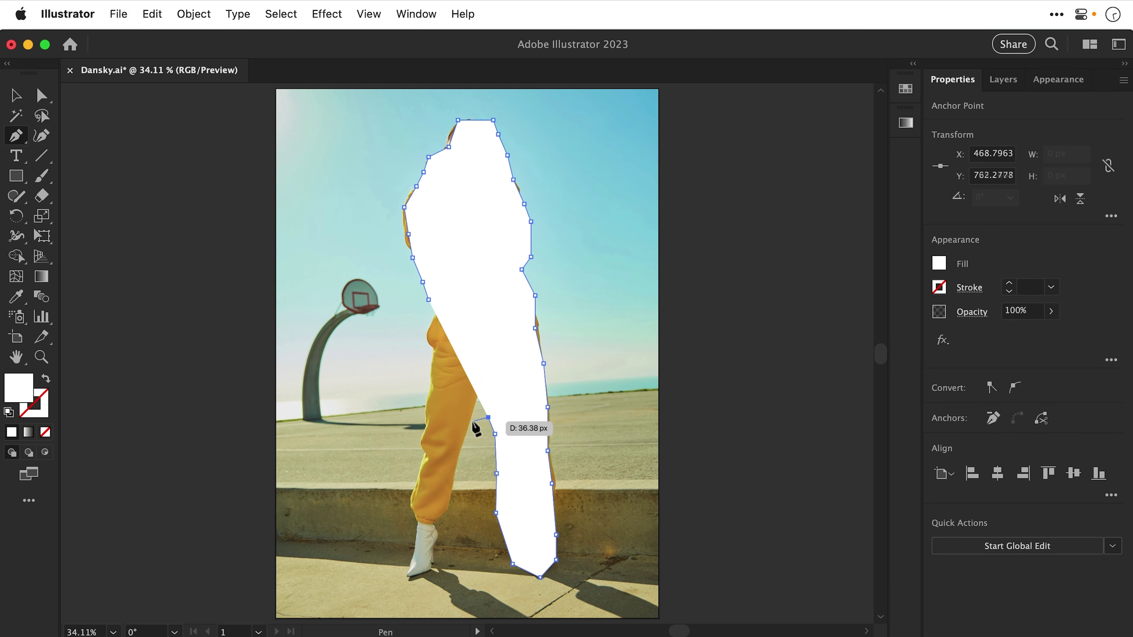
click(472, 421)
click(444, 493)
click(427, 565)
click(405, 526)
click(418, 459)
click(420, 375)
click(427, 326)
click(429, 299)
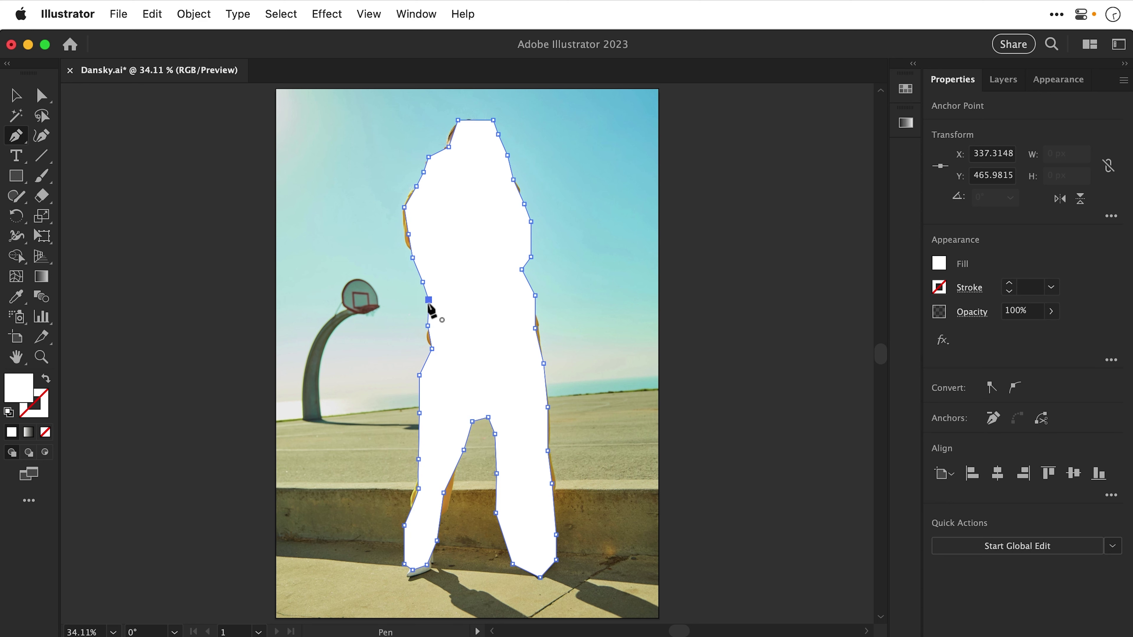
- Select the traced outline and the photo, make a clipping mask, then deselect
key(v)
click(467, 253)
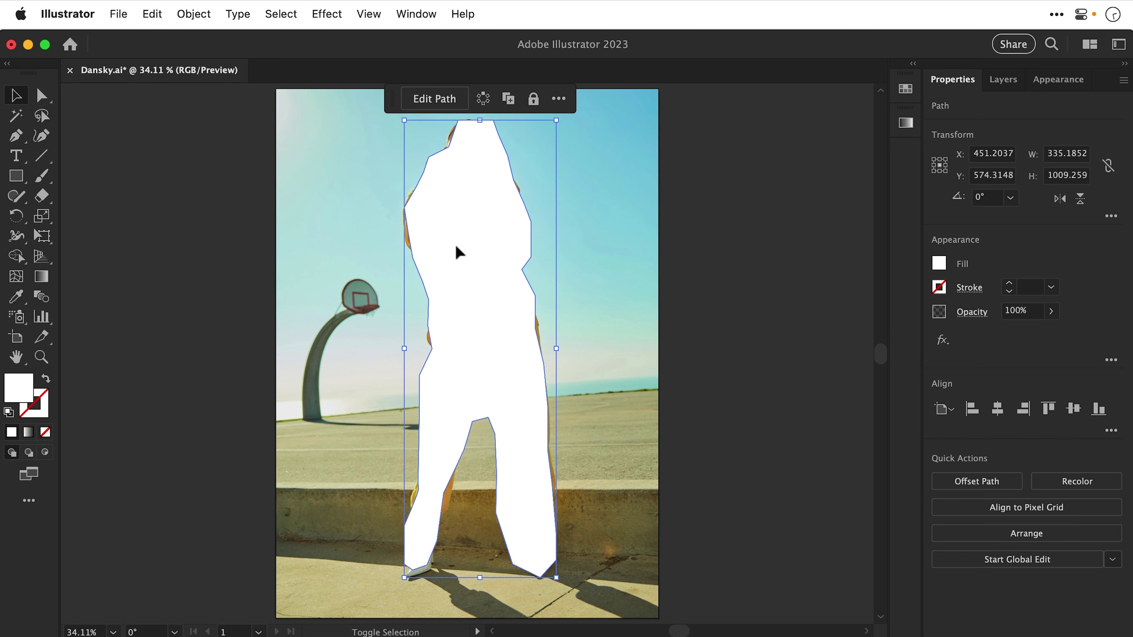
shift+click(368, 228)
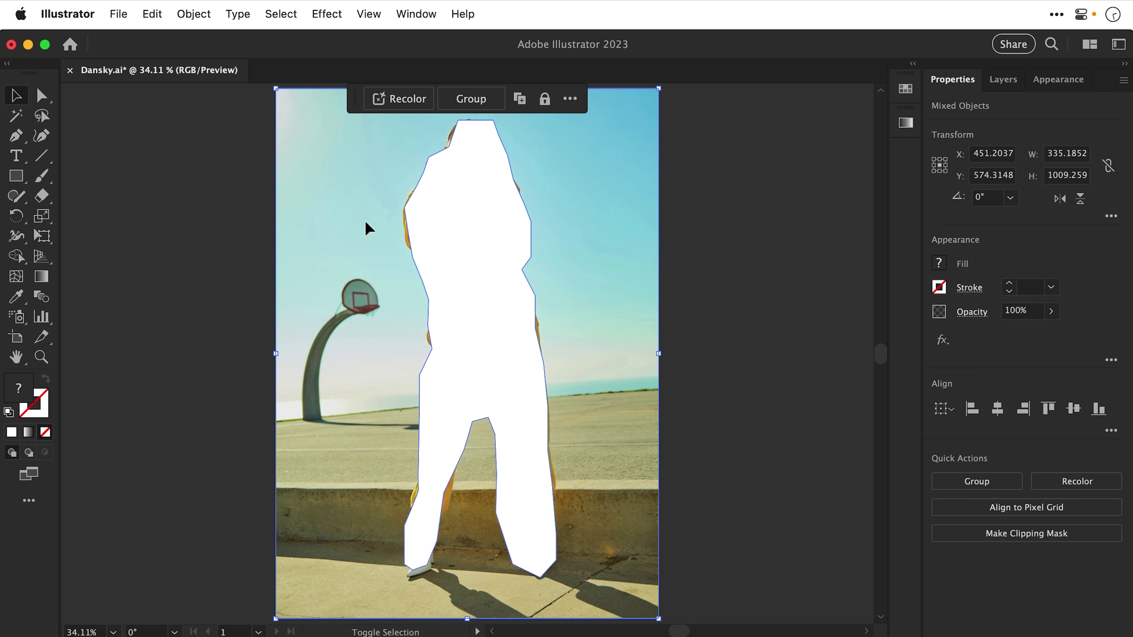
right_click(368, 228)
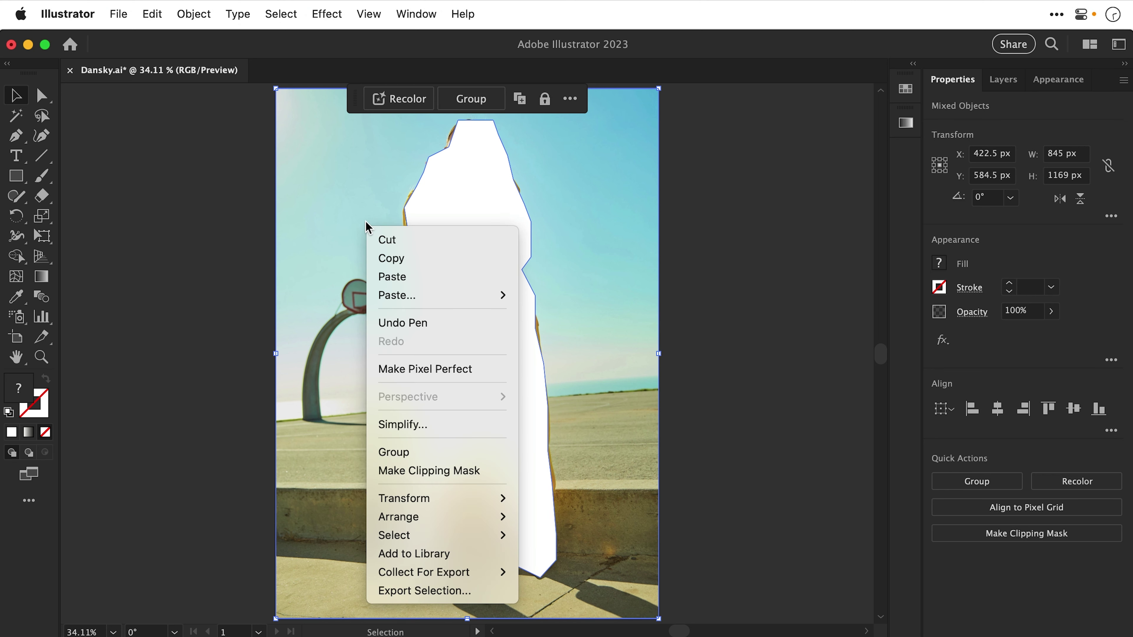
click(463, 472)
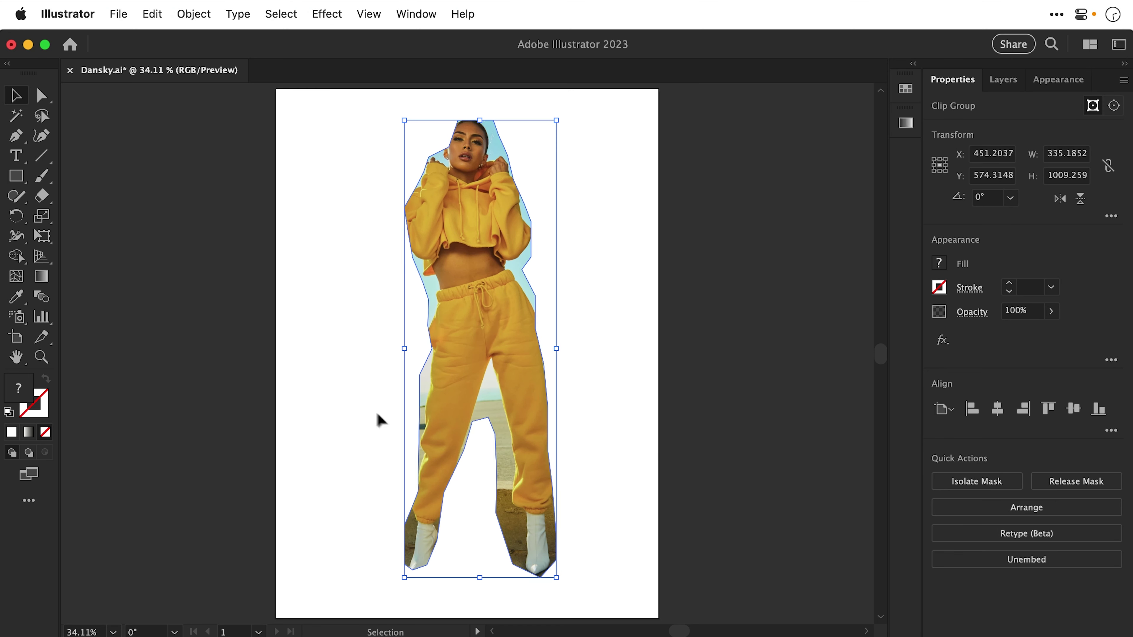
click(333, 383)
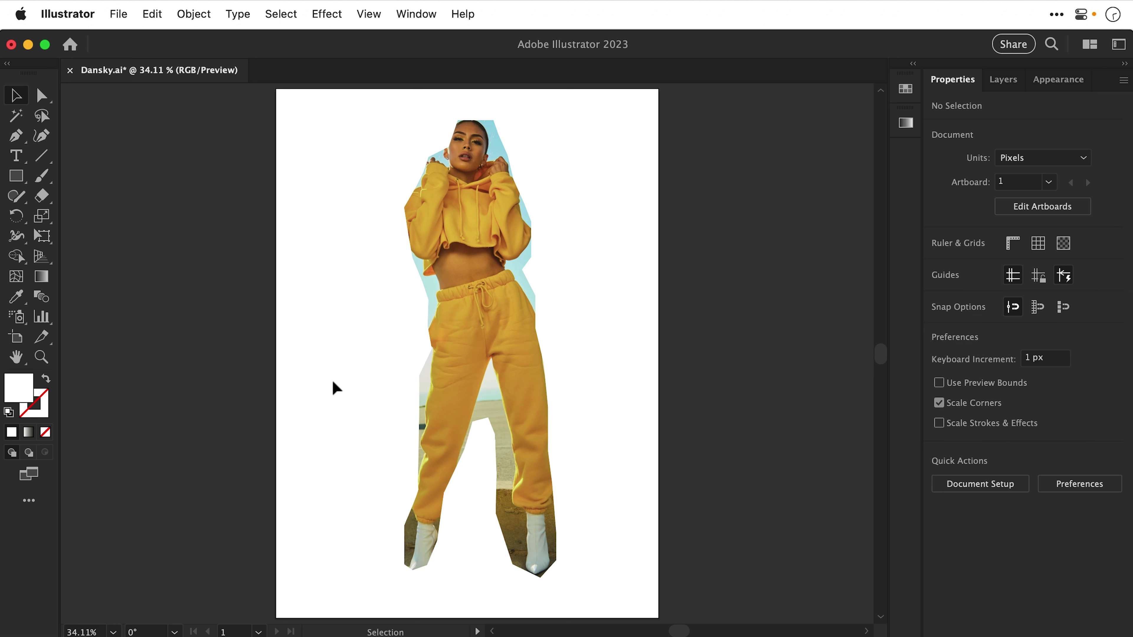
- Release the clipping mask on the clipped figure and clear the selection
click(443, 374)
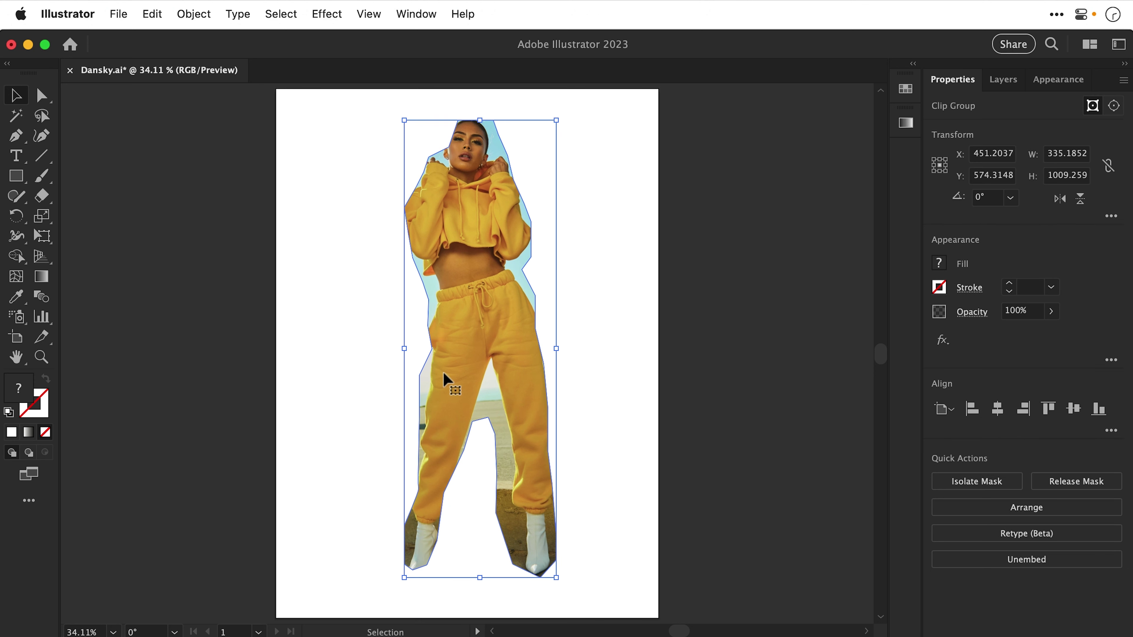
right_click(443, 372)
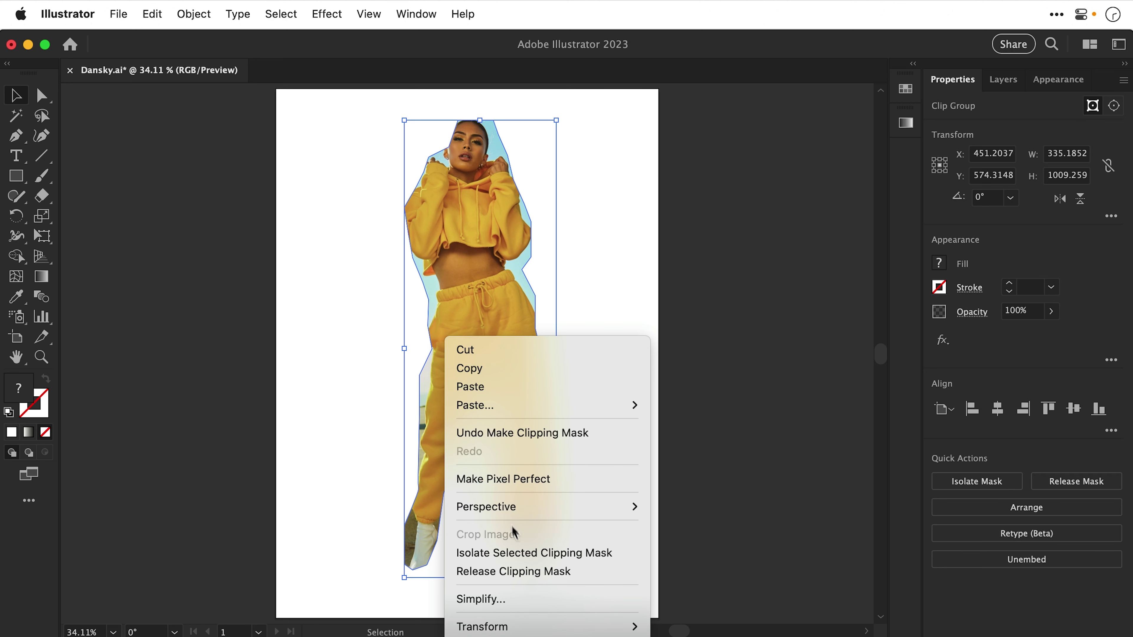
click(535, 572)
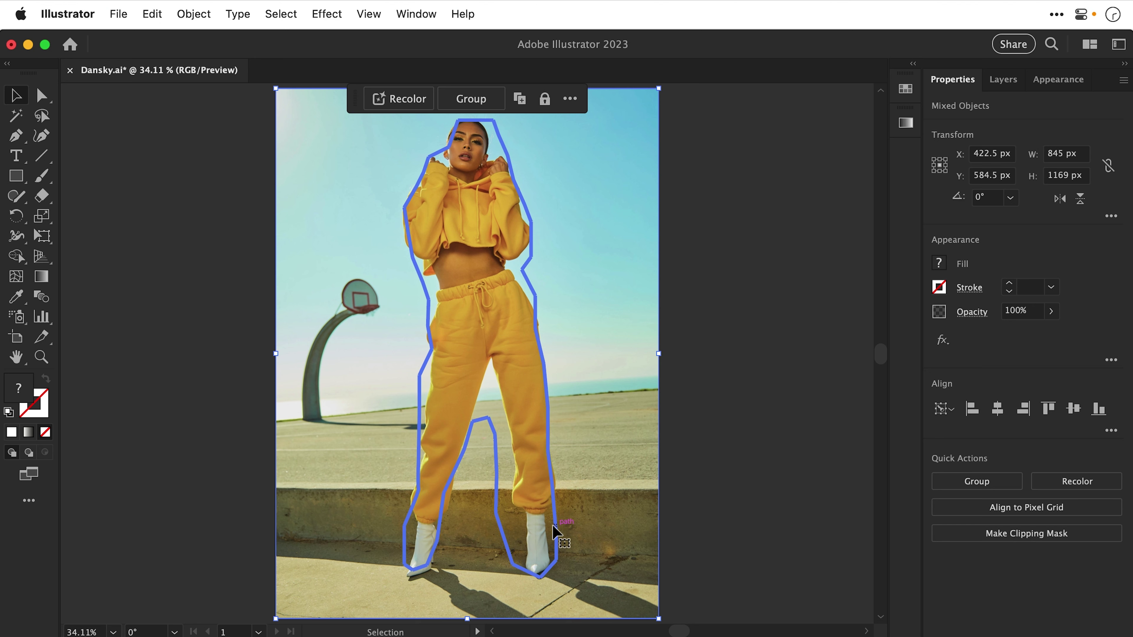
key(super+shift+a)
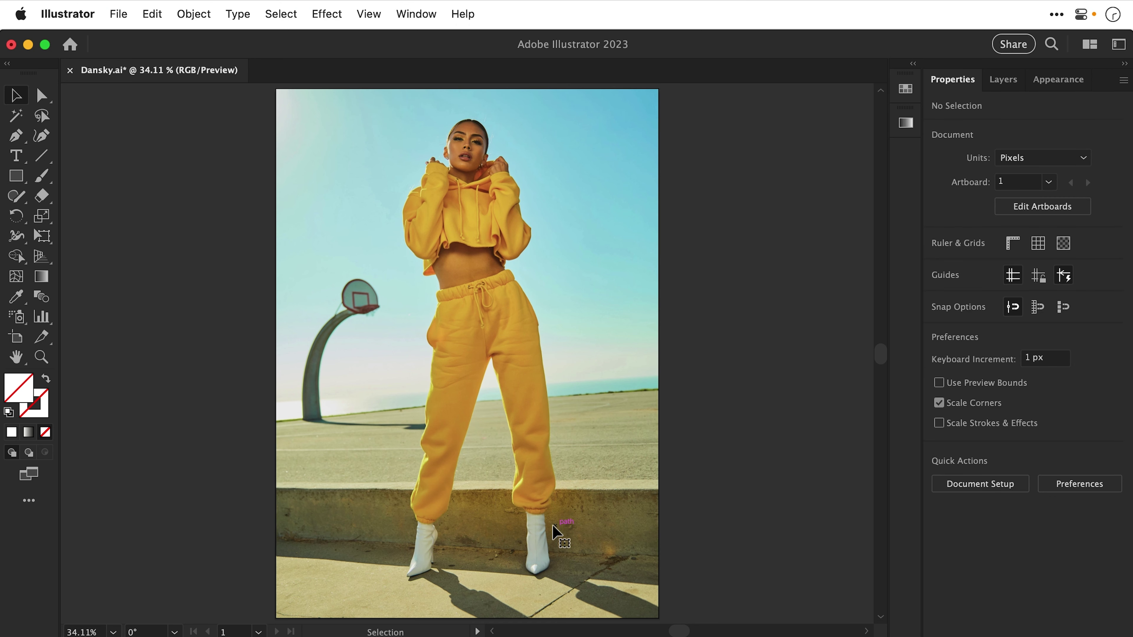
- Send the photo to Photoshop as Desktop/Flazzledoodlemcwinklepop.psd, turning off the save notice
click(556, 533)
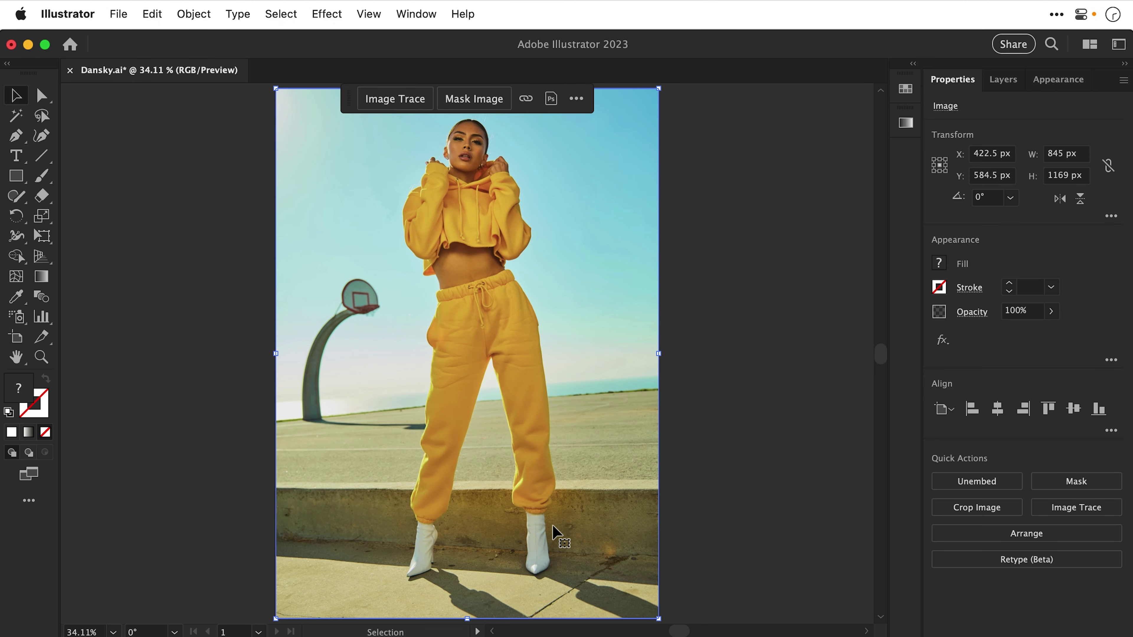
click(552, 100)
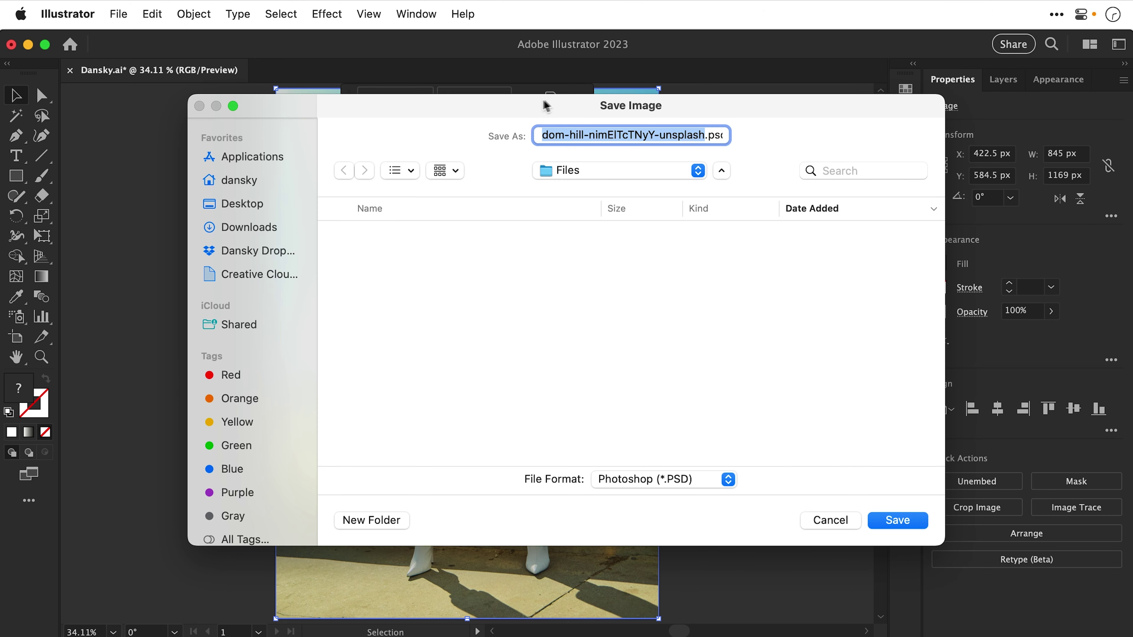
click(263, 205)
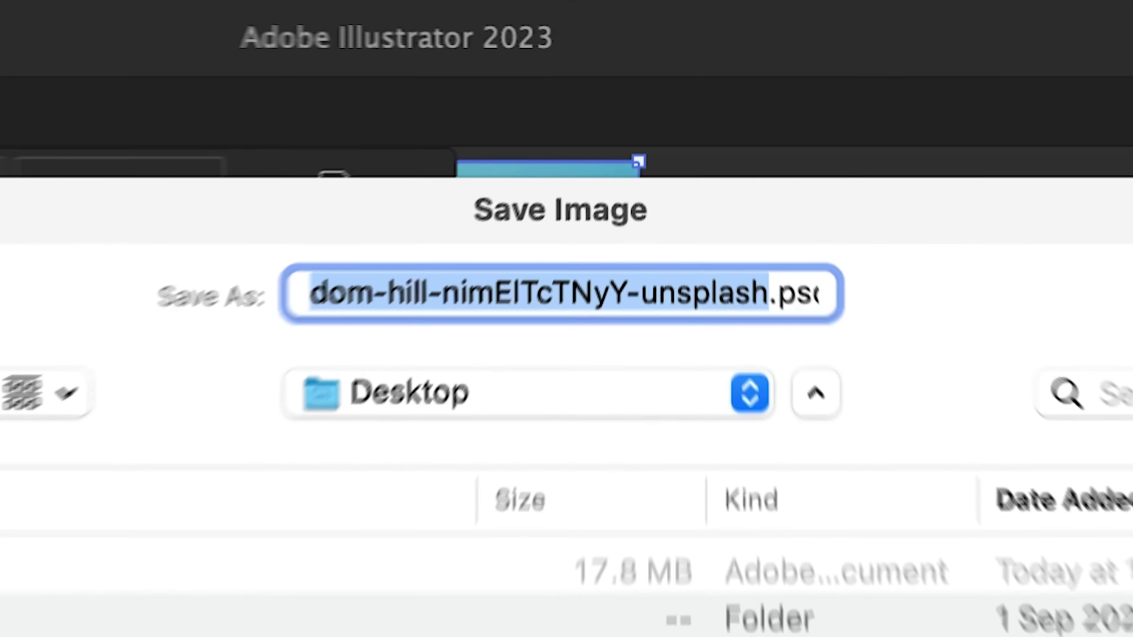
text(Fla)
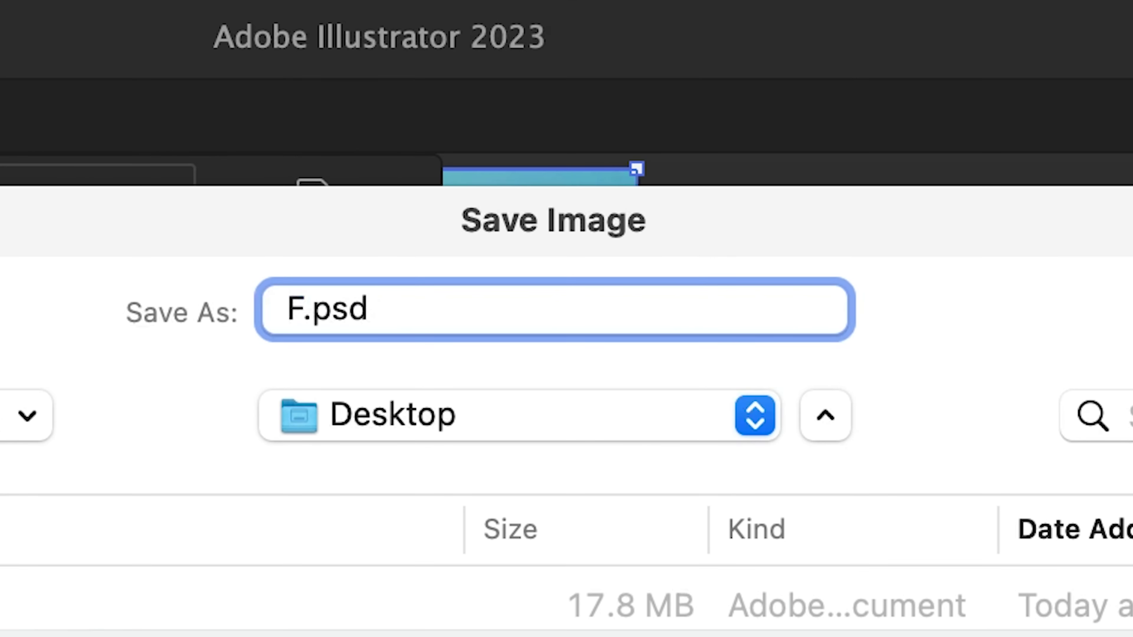
text(zzledoodle)
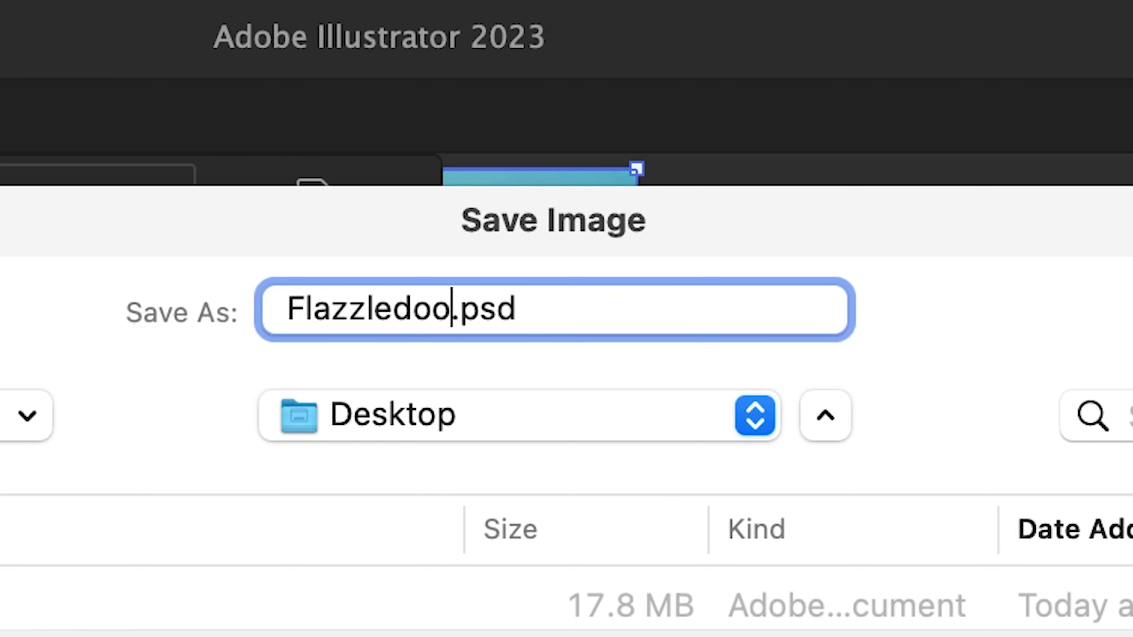
text(mcwinkle)
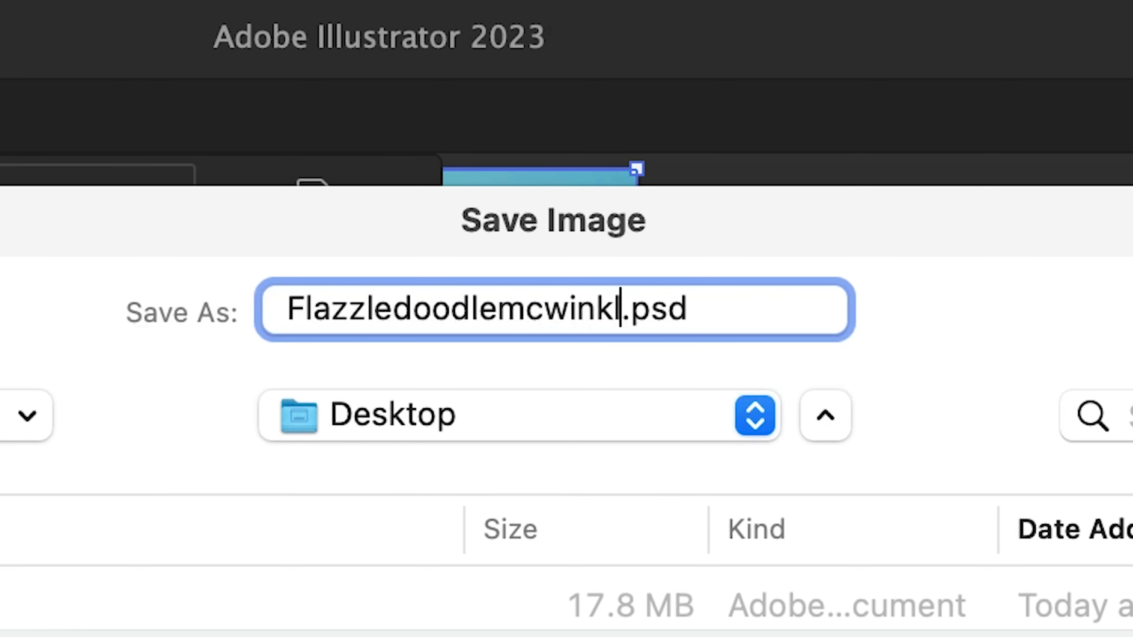
text(pop)
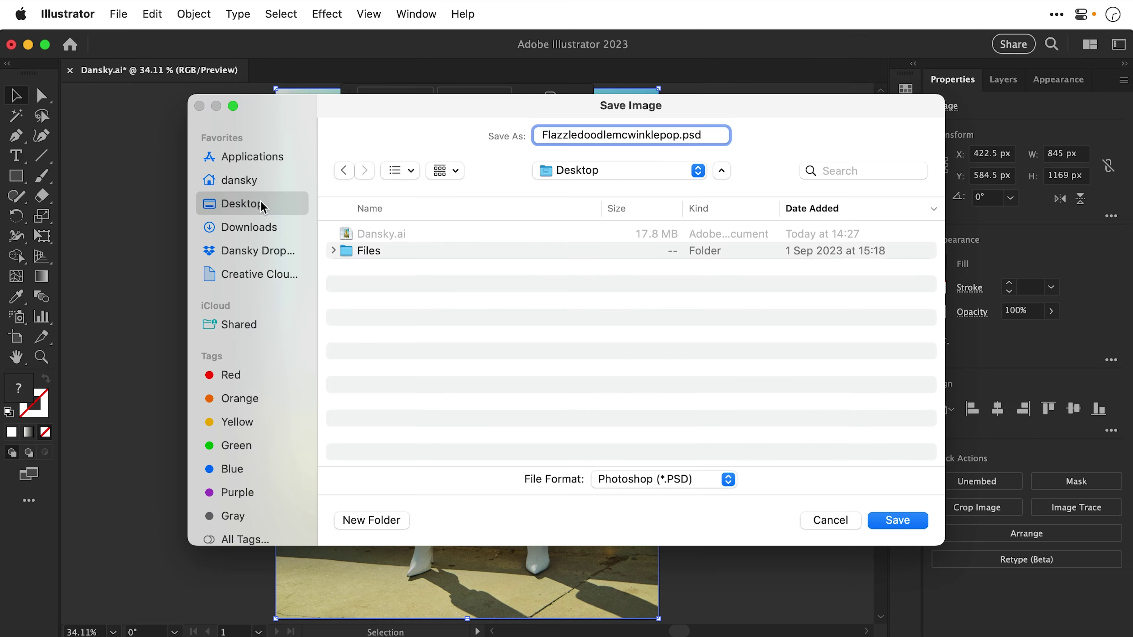
key(Return)
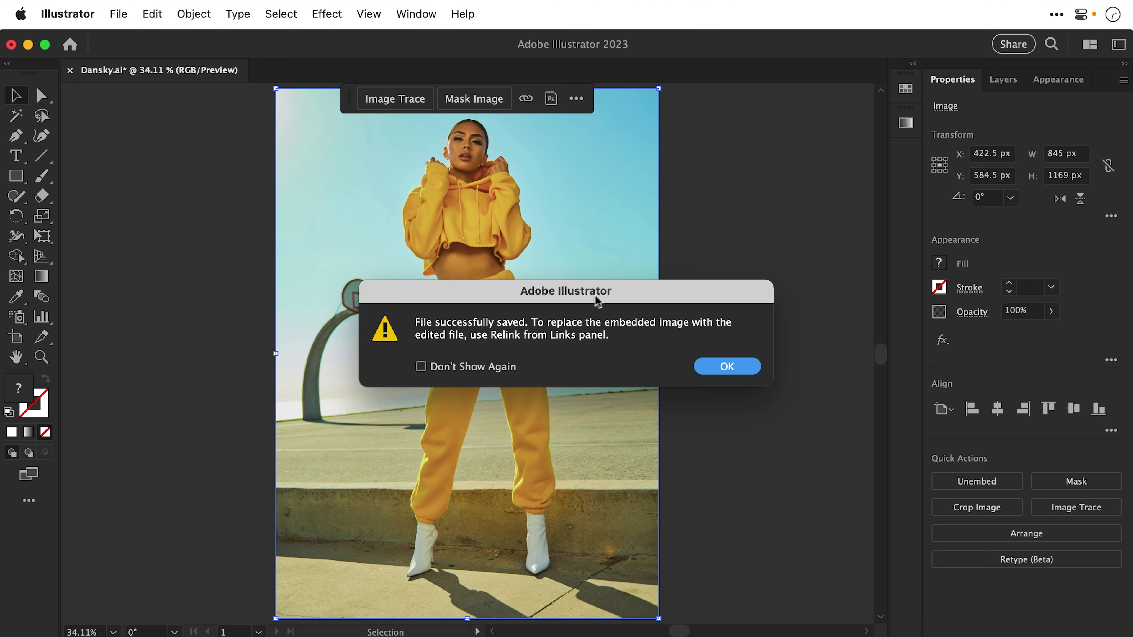
click(421, 366)
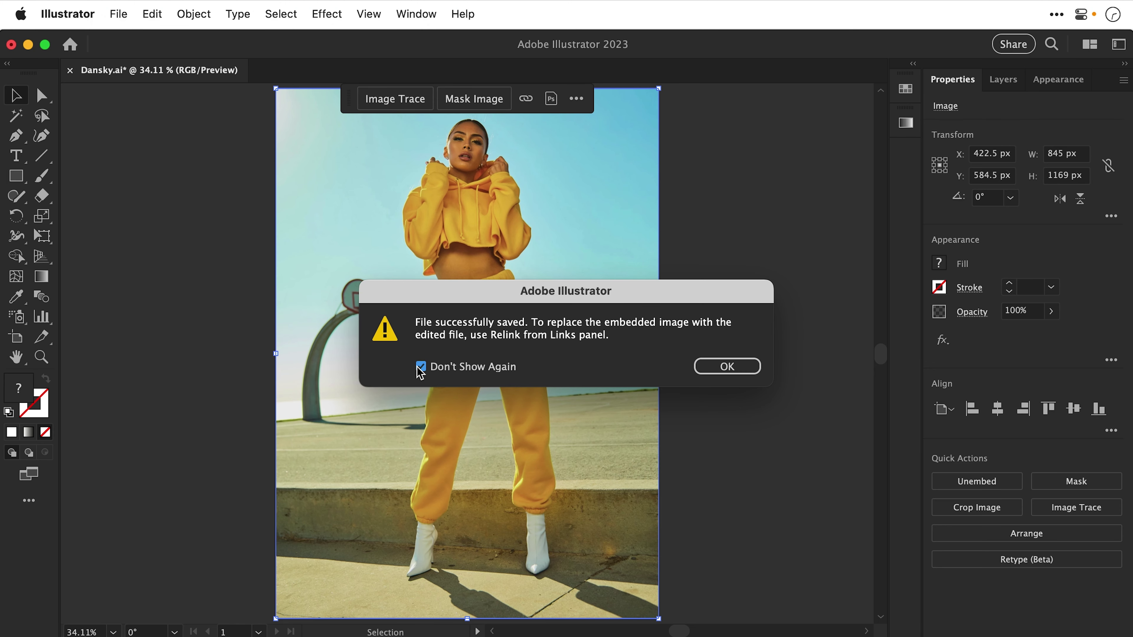
click(710, 367)
- Select the woman with cloud-based Select Subject and Enhance Edge, save the PSD, and return to Illustrator
key(super+Tab)
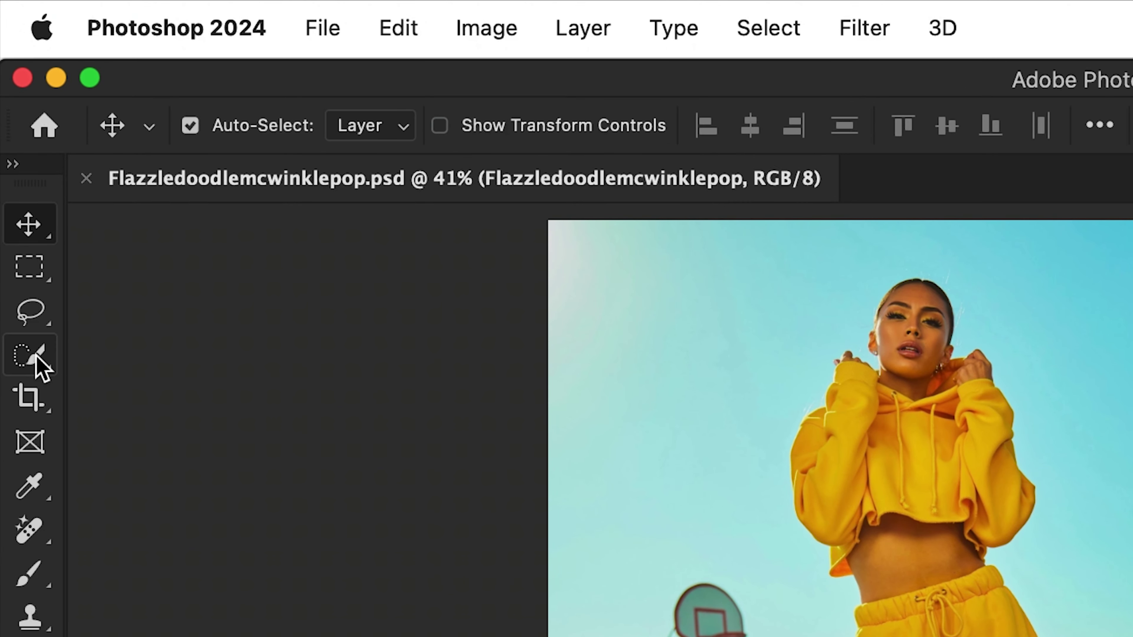
click(35, 354)
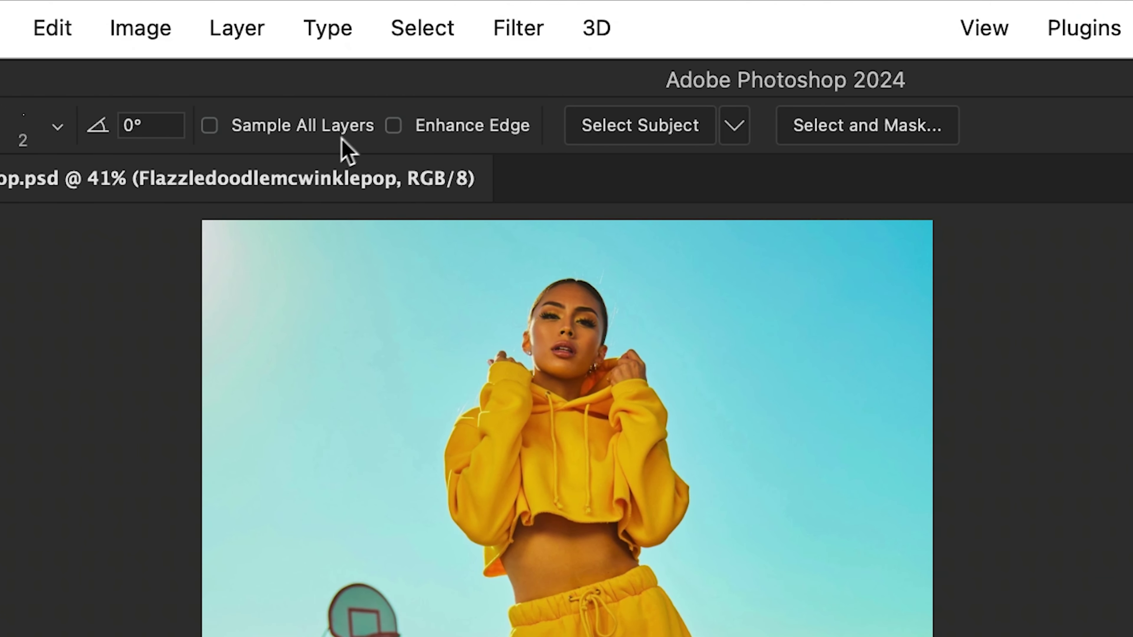
click(392, 127)
click(735, 129)
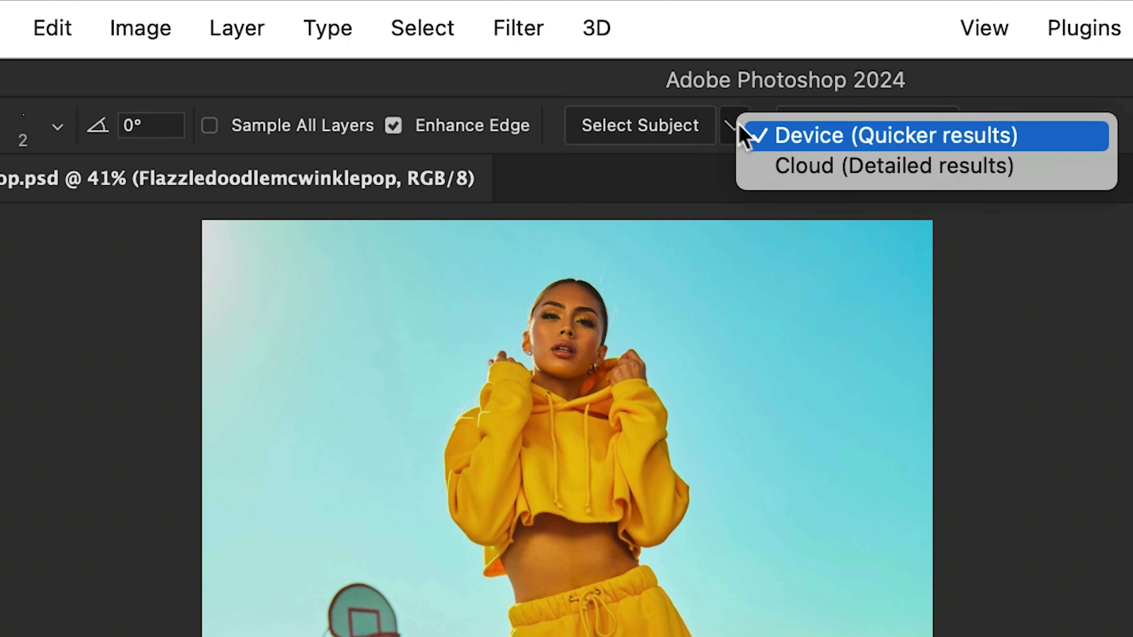
click(795, 174)
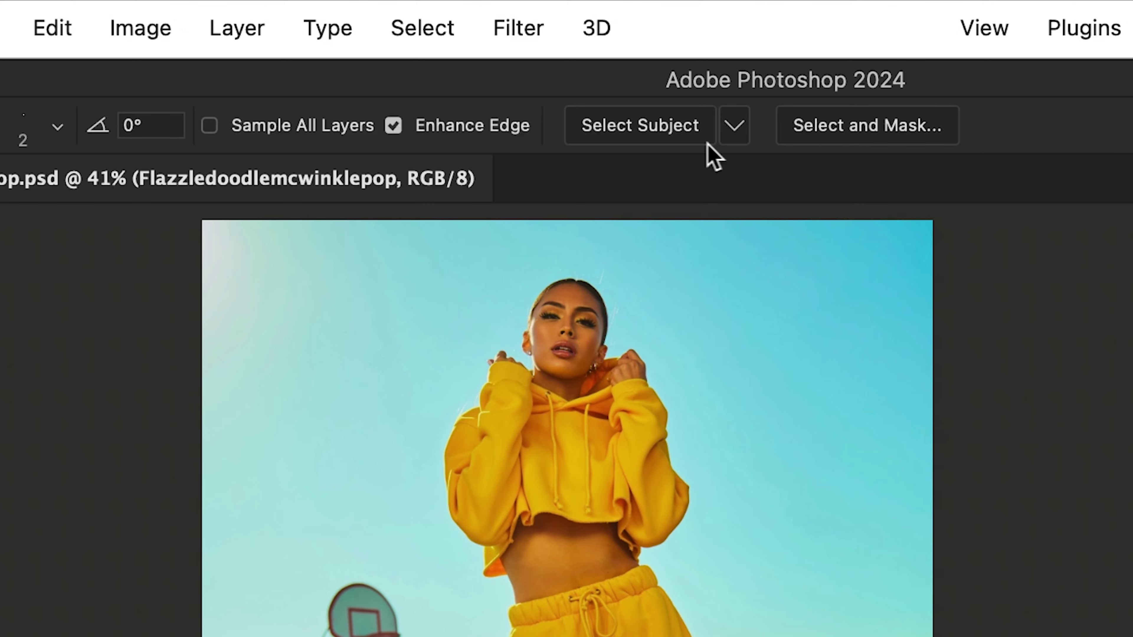
click(669, 140)
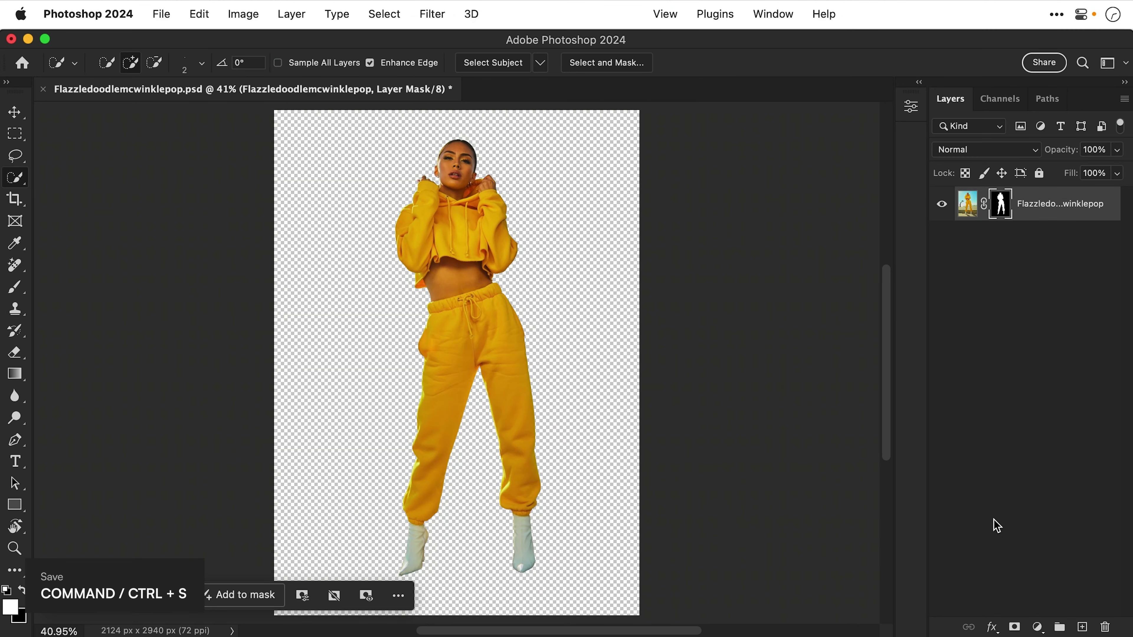
key(super+s)
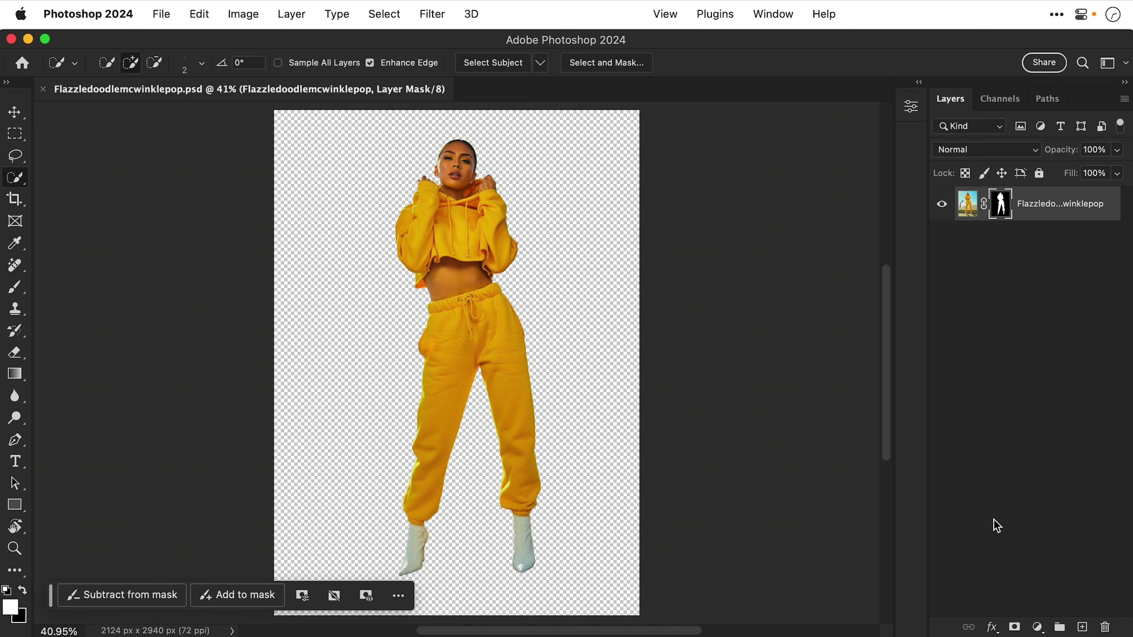
key(super+Tab)
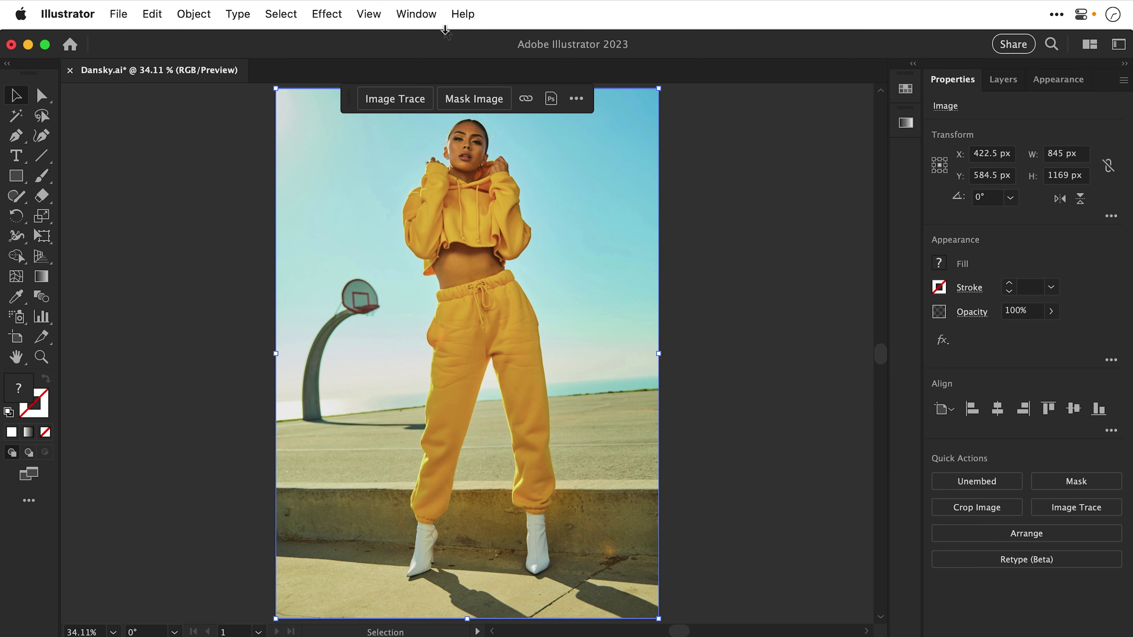
- Show the Links panel floating beside the canvas and start relinking the photo
click(416, 14)
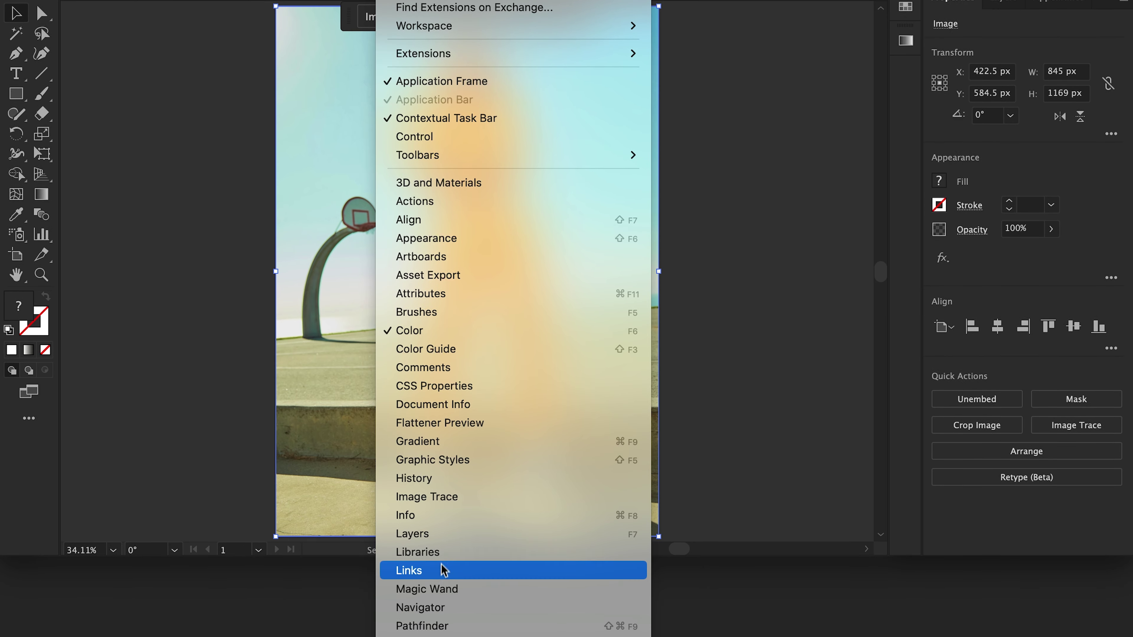
click(441, 576)
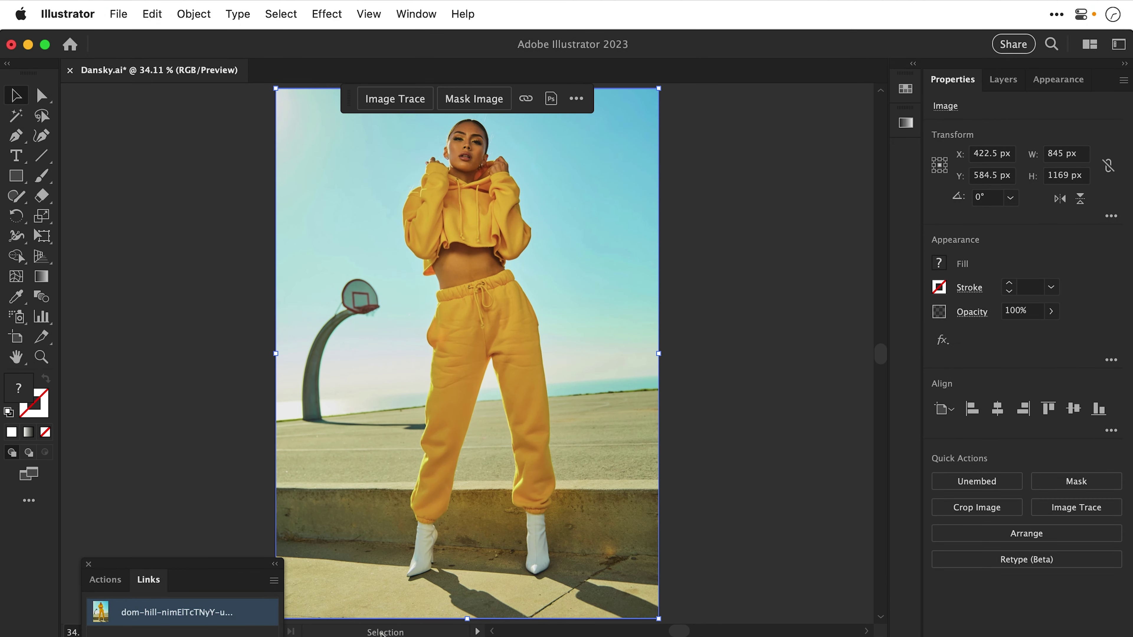
drag(241, 571, 808, 116)
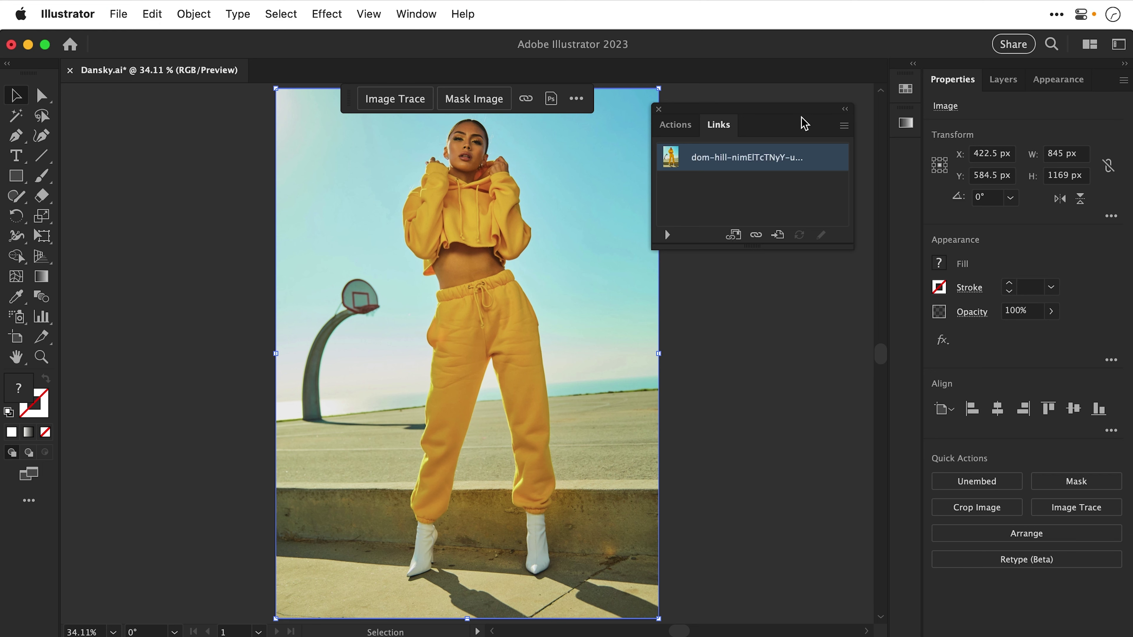
click(757, 236)
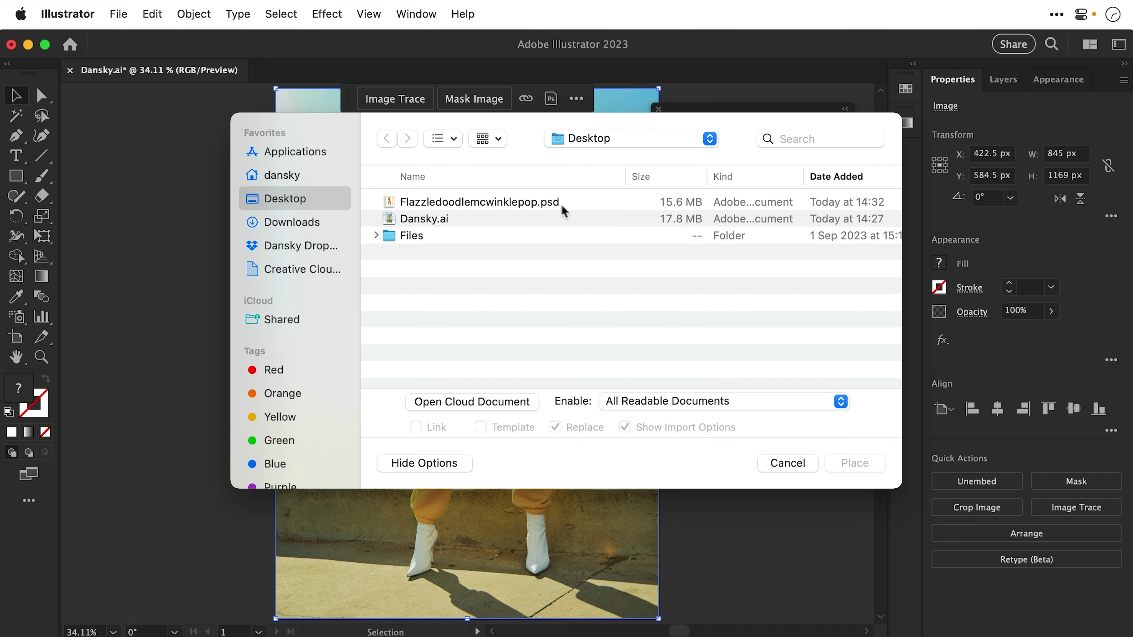
- Place Flazzledoodlemcwinklepop.psd embedded, not linked, with layers flattened to a single image
click(527, 202)
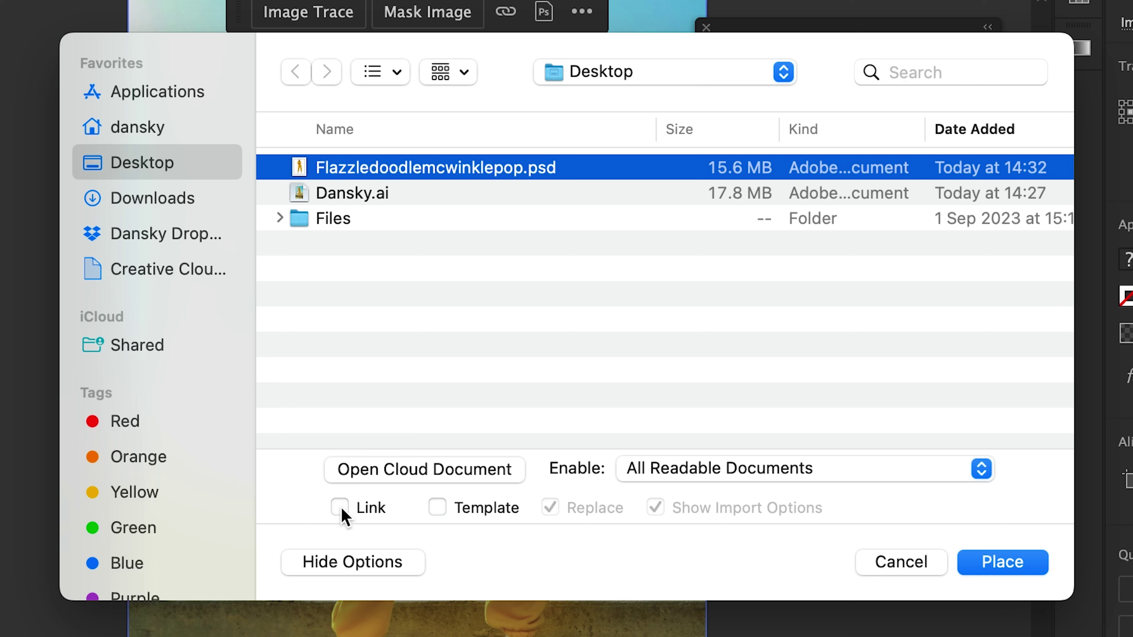
click(341, 510)
click(339, 507)
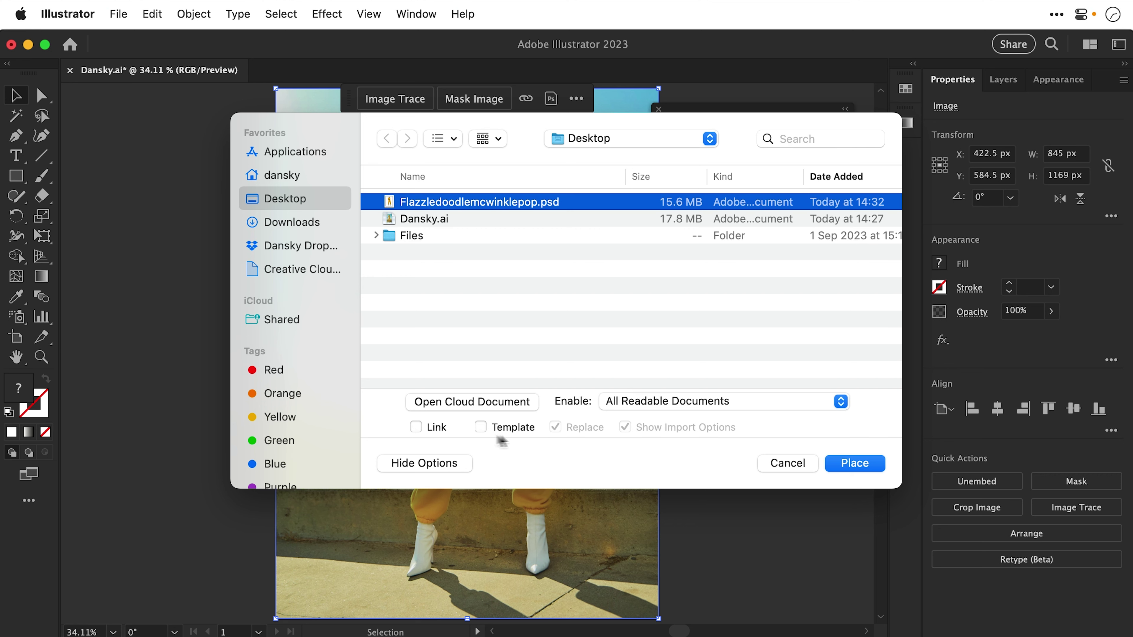
click(838, 467)
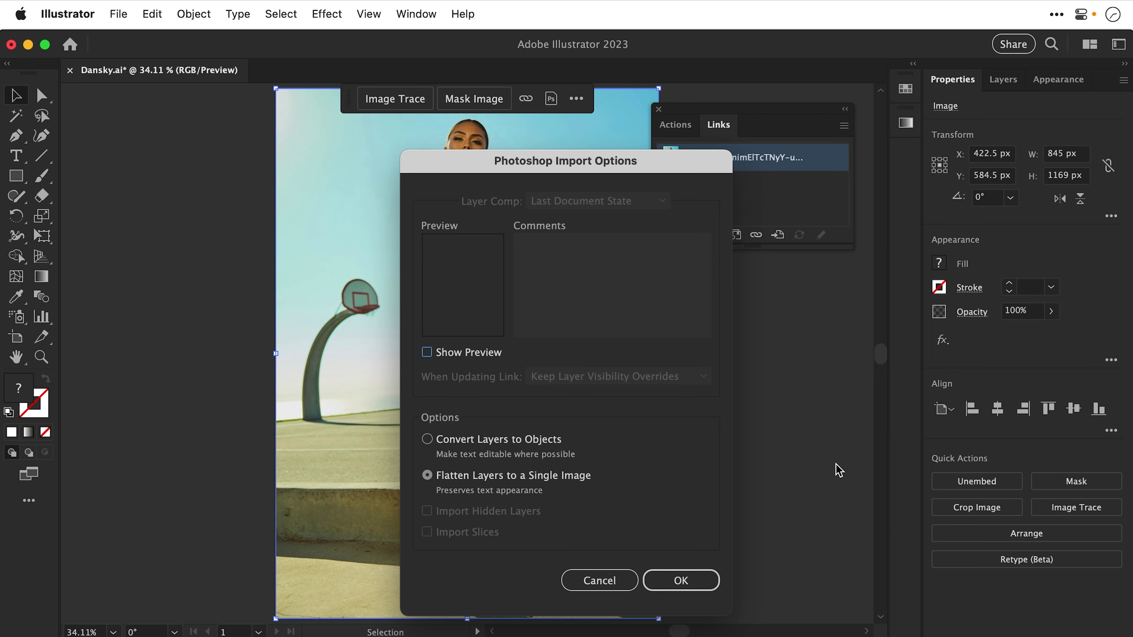
click(703, 580)
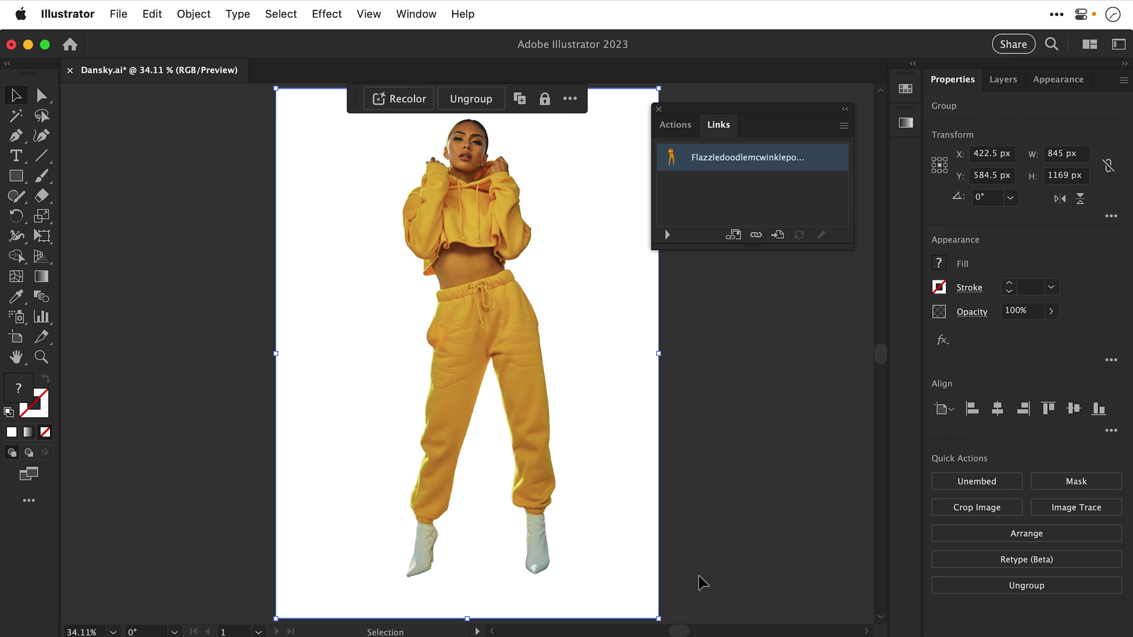
- Draw a rectangle covering the whole artboard
click(702, 581)
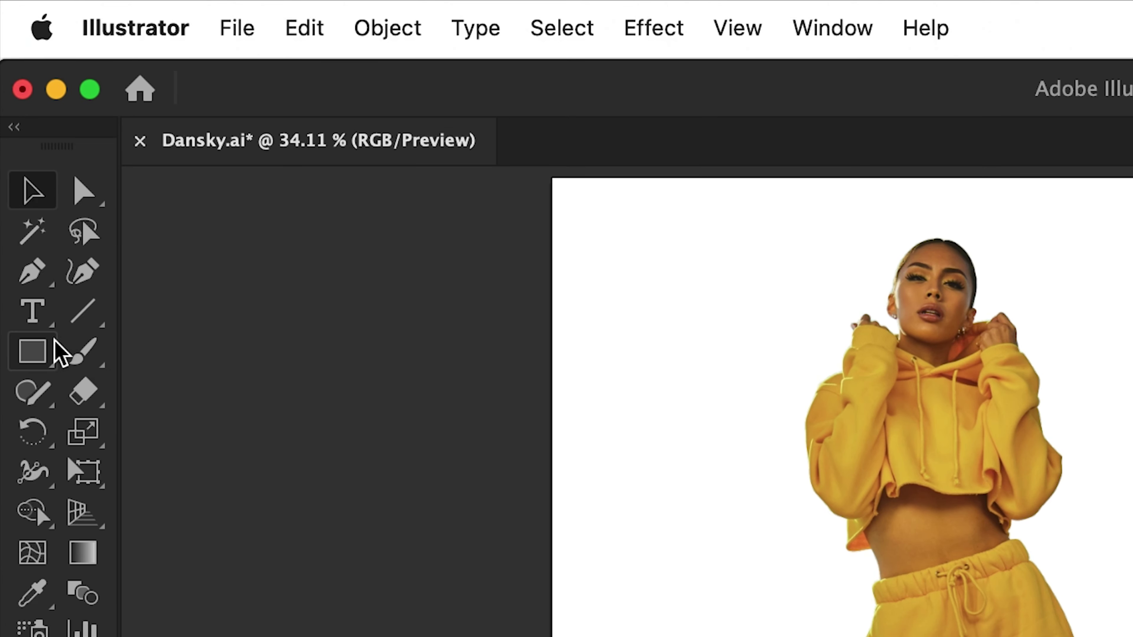
click(26, 170)
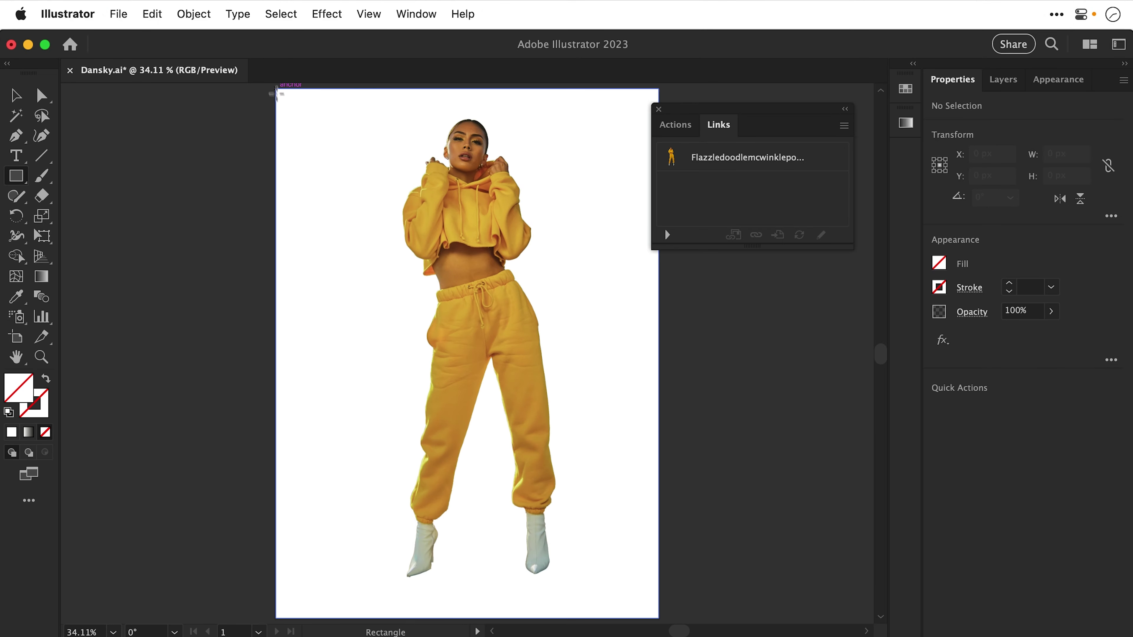
drag(552, 178, 1081, 636)
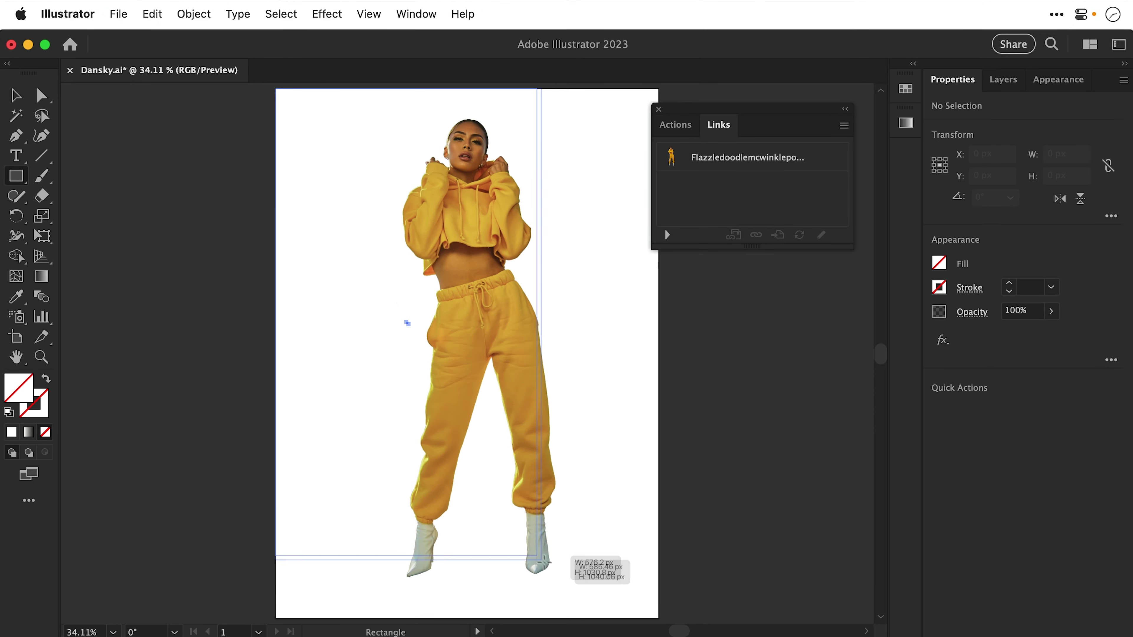
drag(541, 560, 659, 616)
- Fill the rectangle with the trousers' sampled yellow, send it to back, and select the woman
key(i)
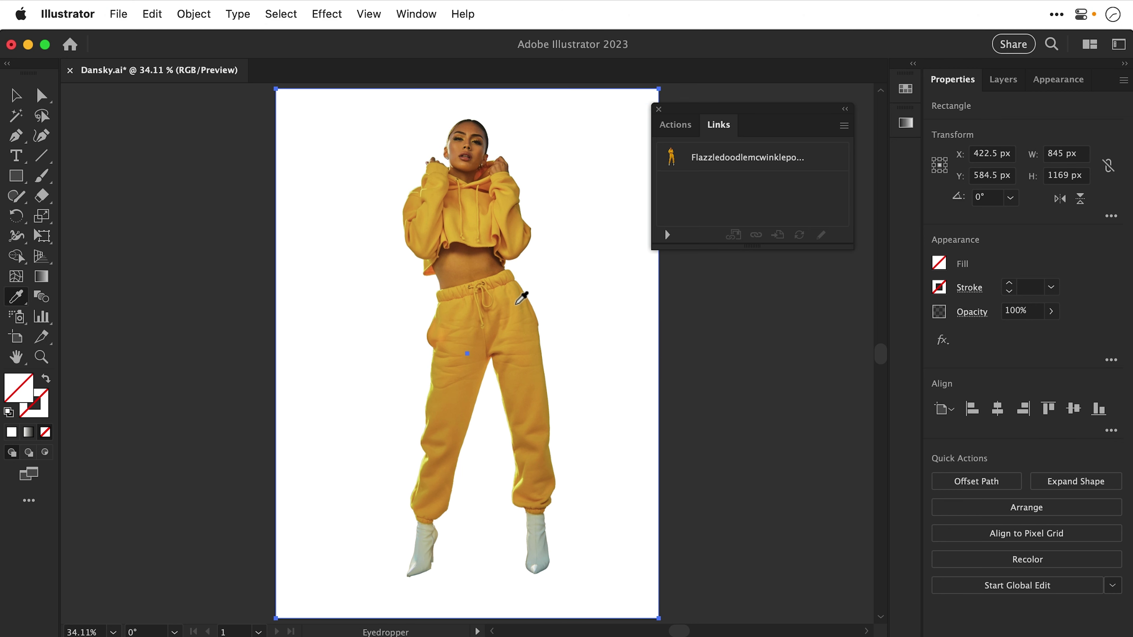
click(521, 298)
key(v)
key(super+shift+bracketleft)
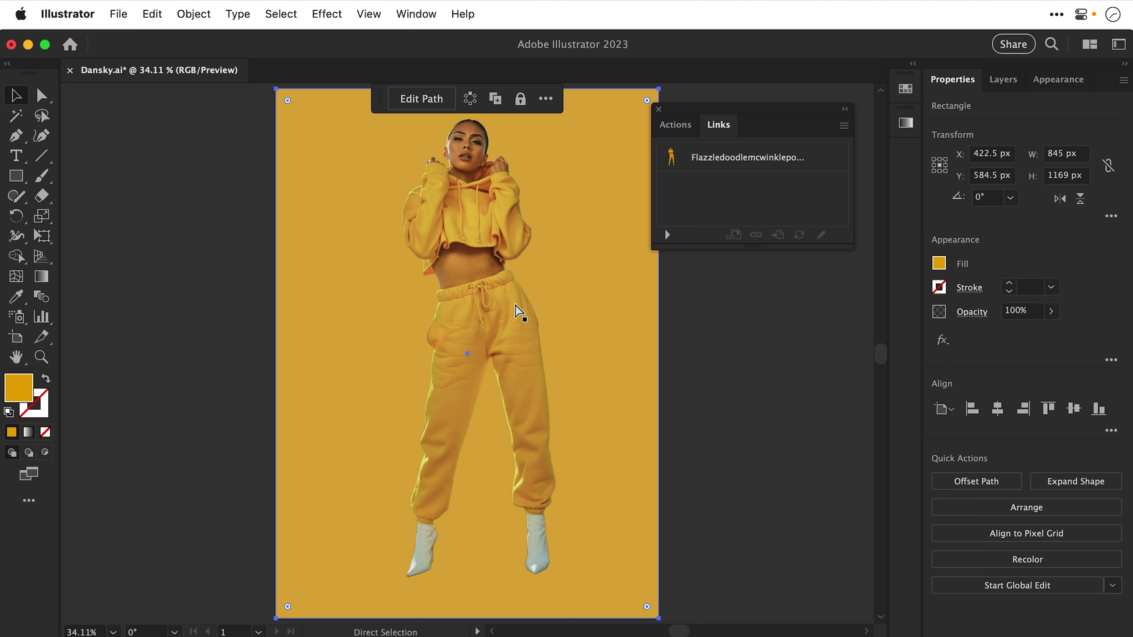
key(super+shift+a)
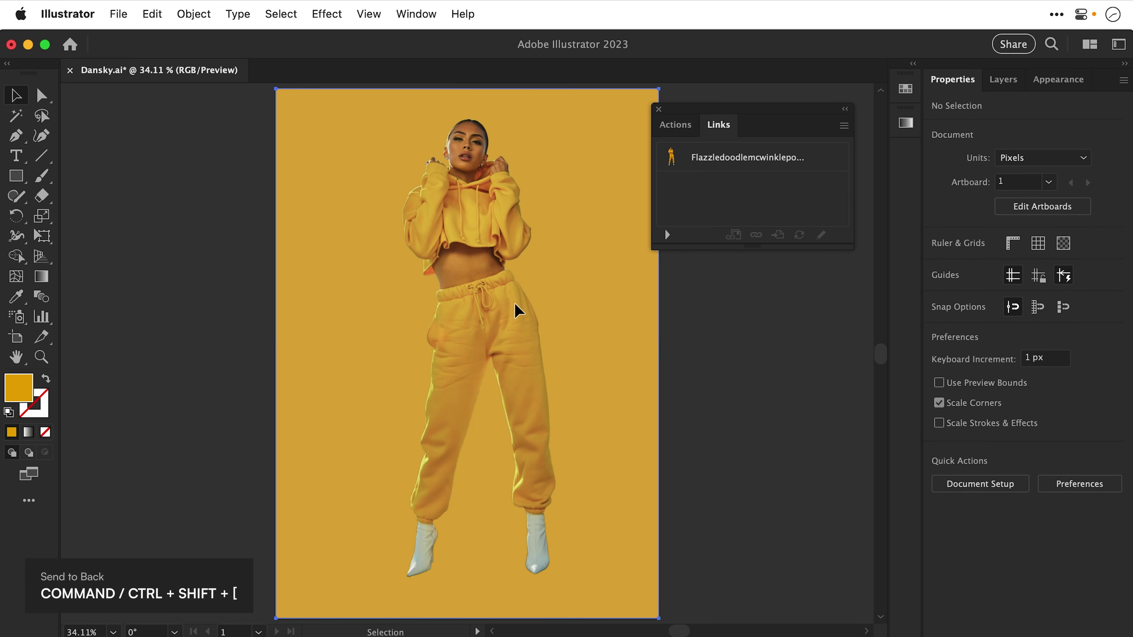
click(518, 313)
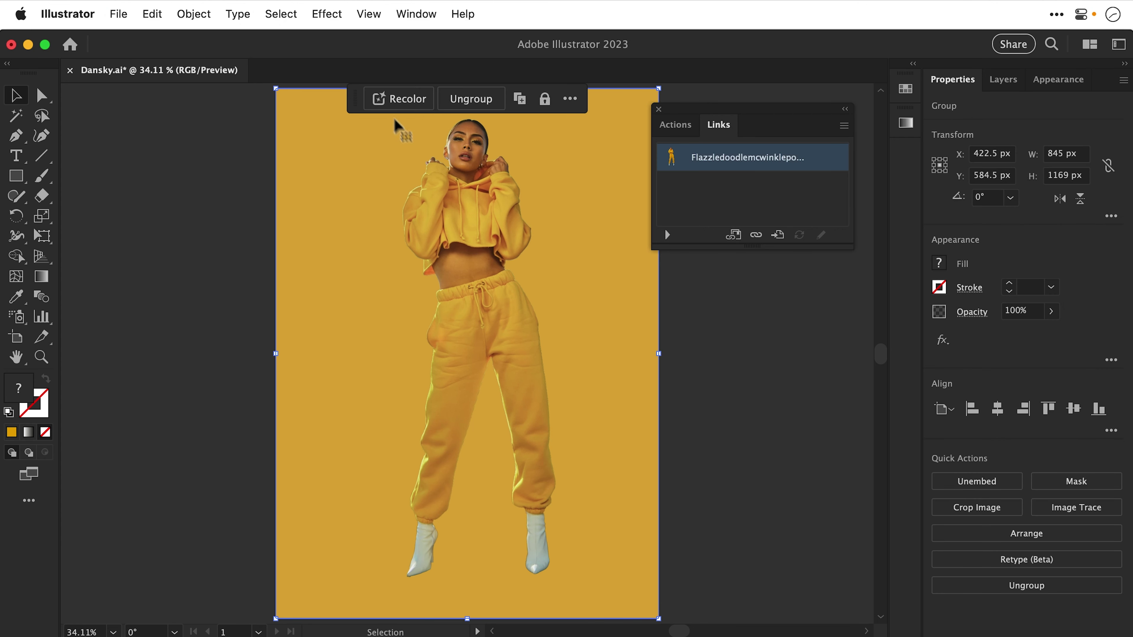
- Apply Effect > Stylize > Drop Shadow to the woman with a brown shadow colour
click(332, 18)
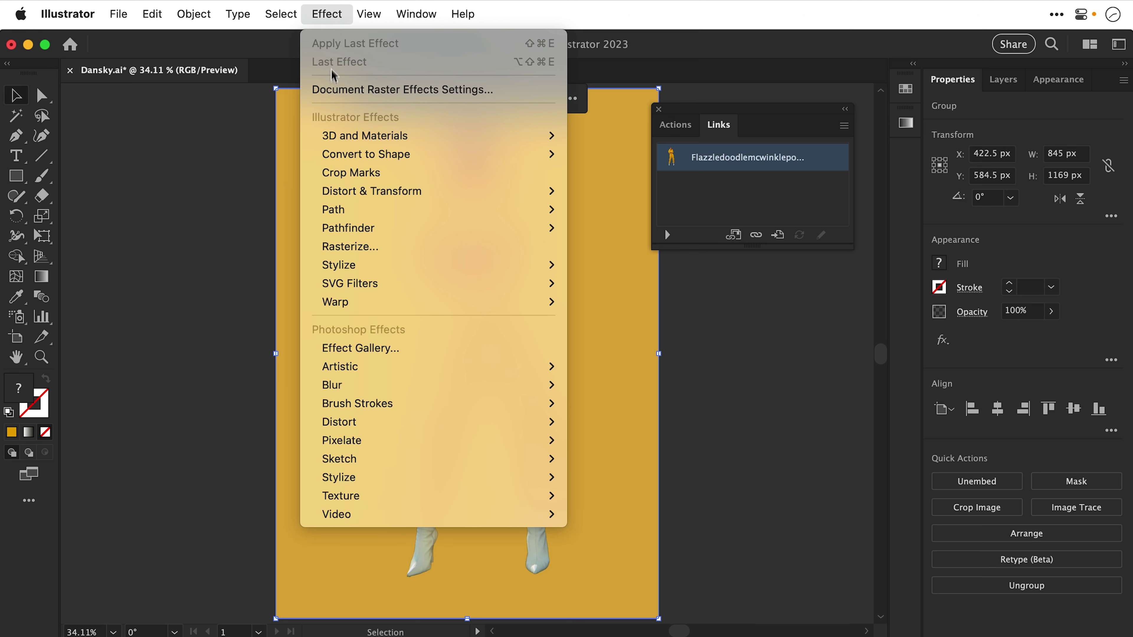
mouse_move(330, 264)
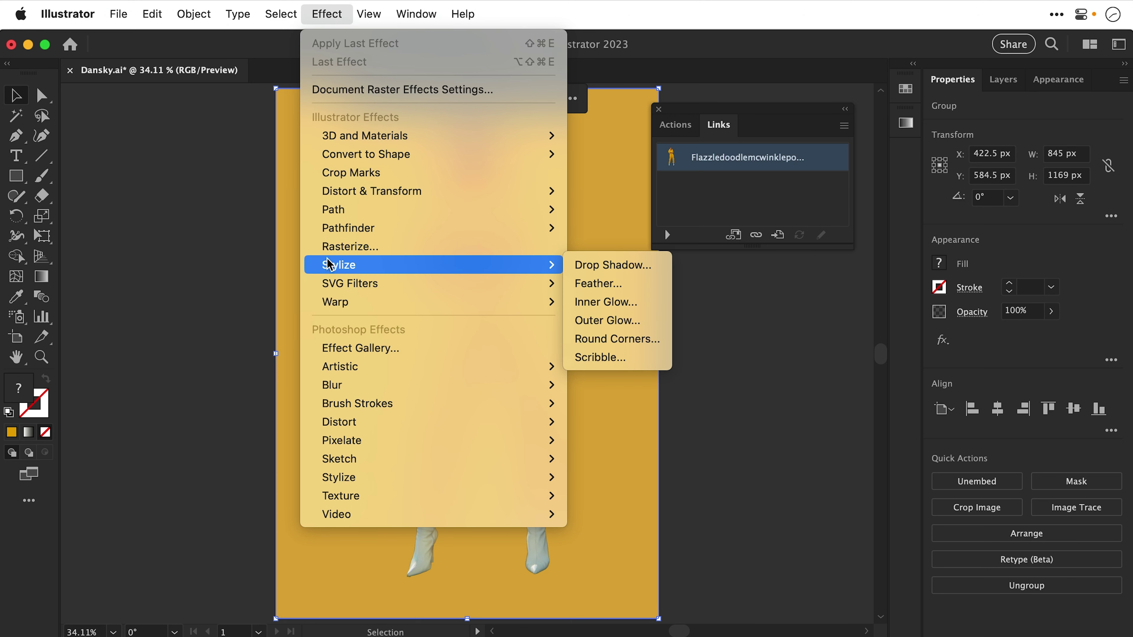
click(591, 269)
click(696, 296)
click(586, 464)
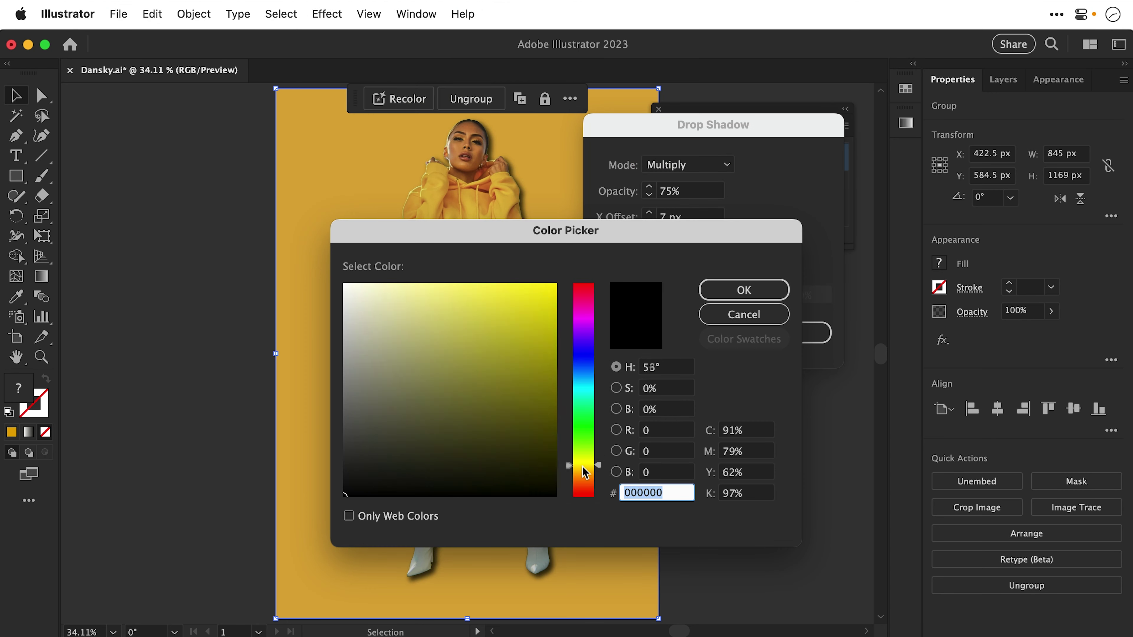
click(586, 477)
click(558, 372)
key(Return)
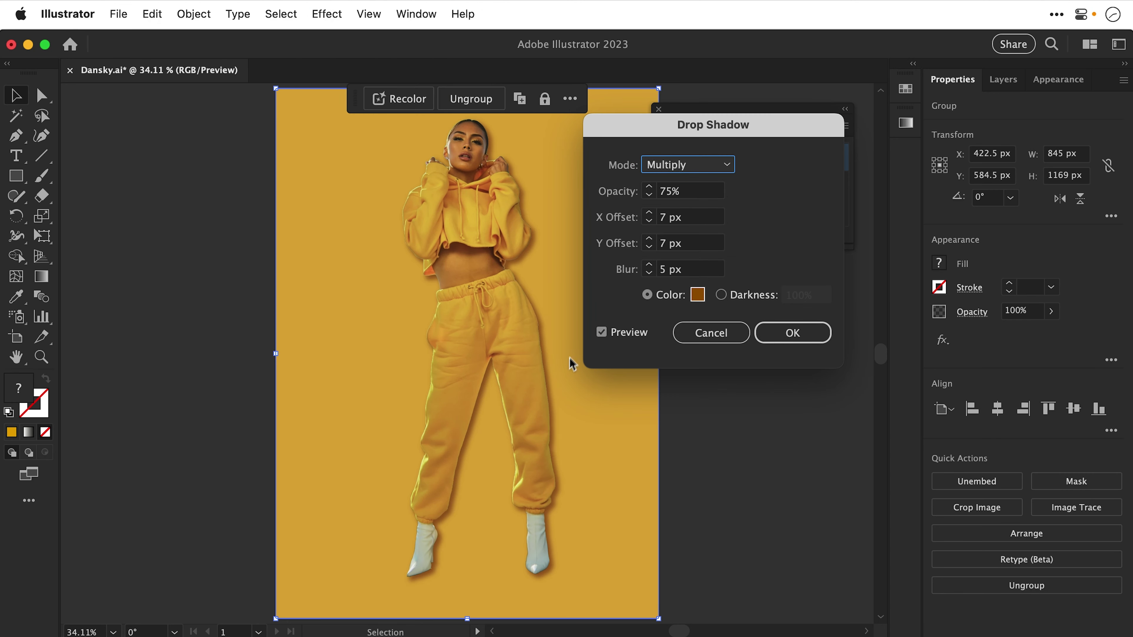
- Set the shadow's X offset to 20, Y offset to 20 and blur to 20 px
click(669, 217)
text(20)
key(Tab)
text(20)
key(Tab)
text(20)
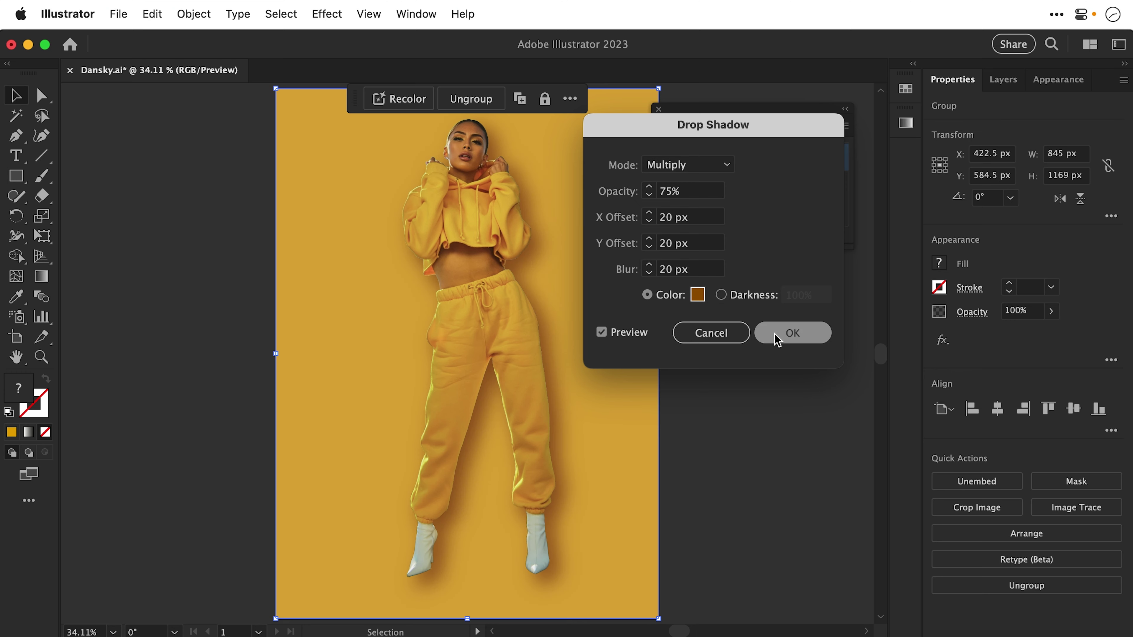